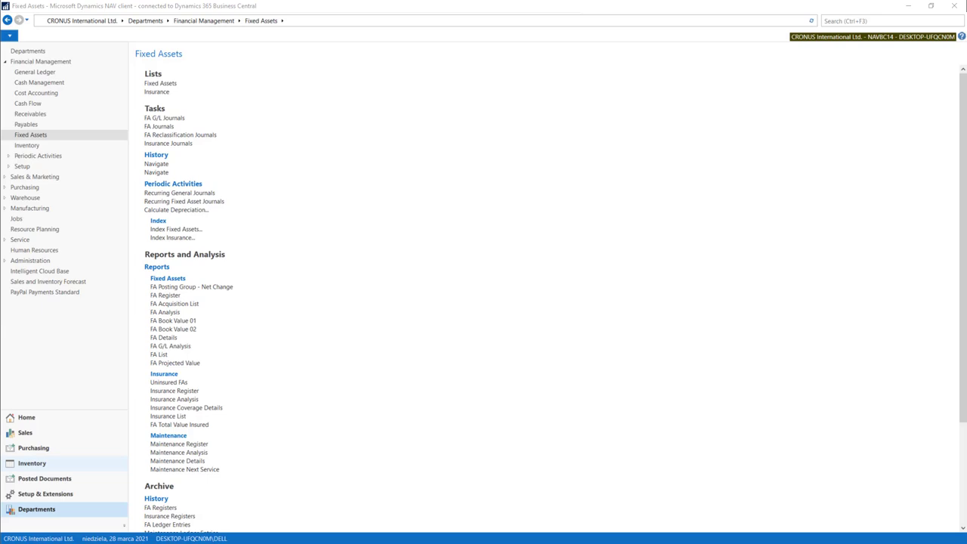
Step: Show the Fixed Assets list and compare the Production Line 1, Machine 1 and Machine 2 rows
{"action": "left_click", "coordinate": [162, 83]}
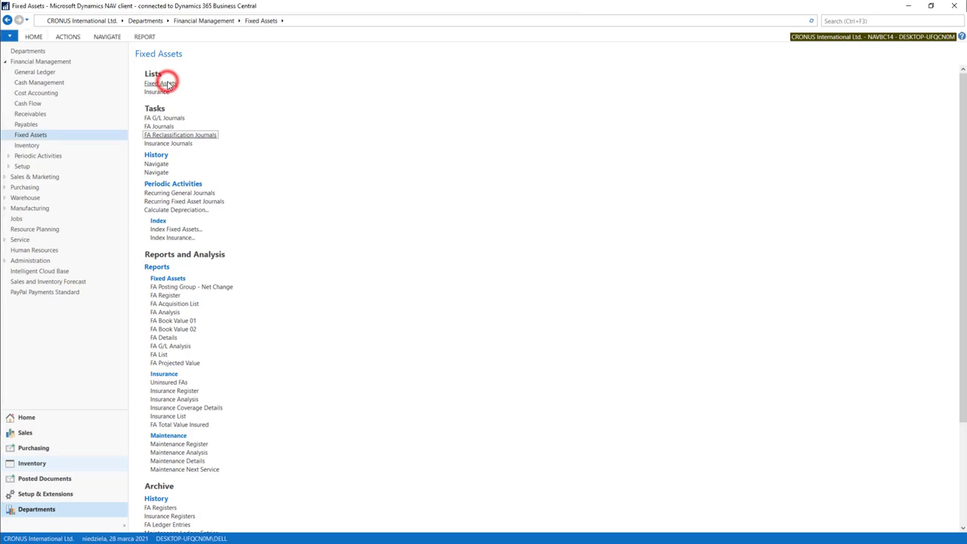
{"action": "left_click", "coordinate": [204, 287]}
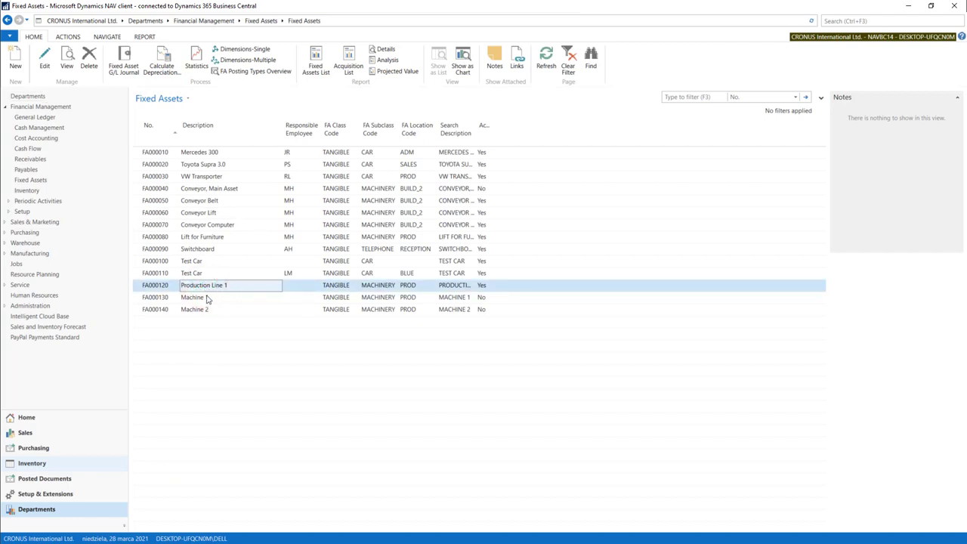
{"action": "left_click", "coordinate": [200, 298]}
{"action": "left_click", "coordinate": [202, 310]}
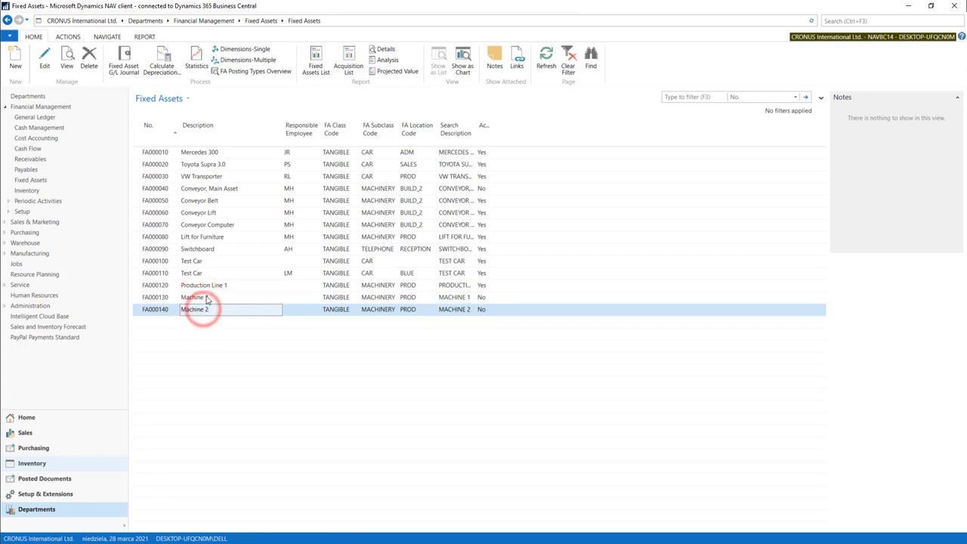
{"action": "left_click", "coordinate": [204, 297]}
{"action": "left_click", "coordinate": [203, 286]}
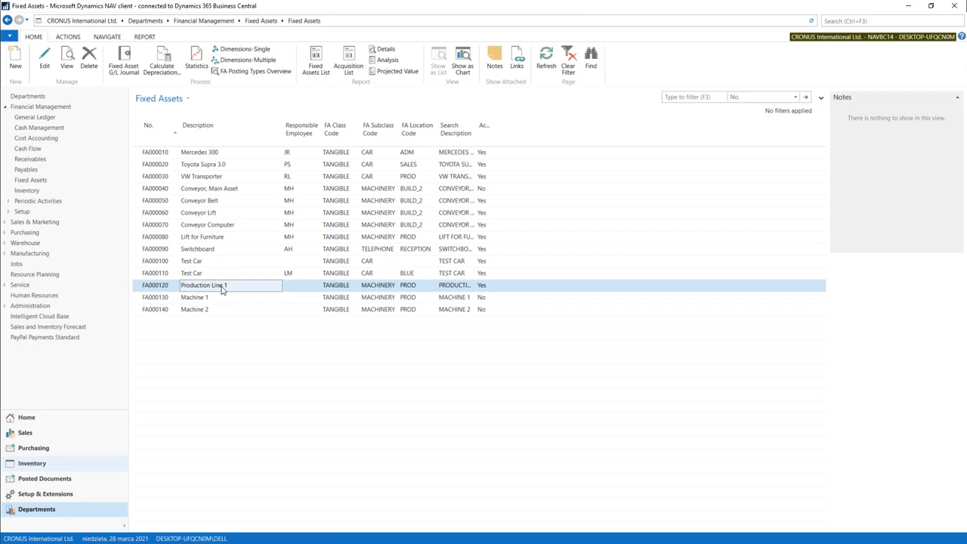
{"action": "left_click", "coordinate": [198, 298]}
{"action": "left_click", "coordinate": [197, 310]}
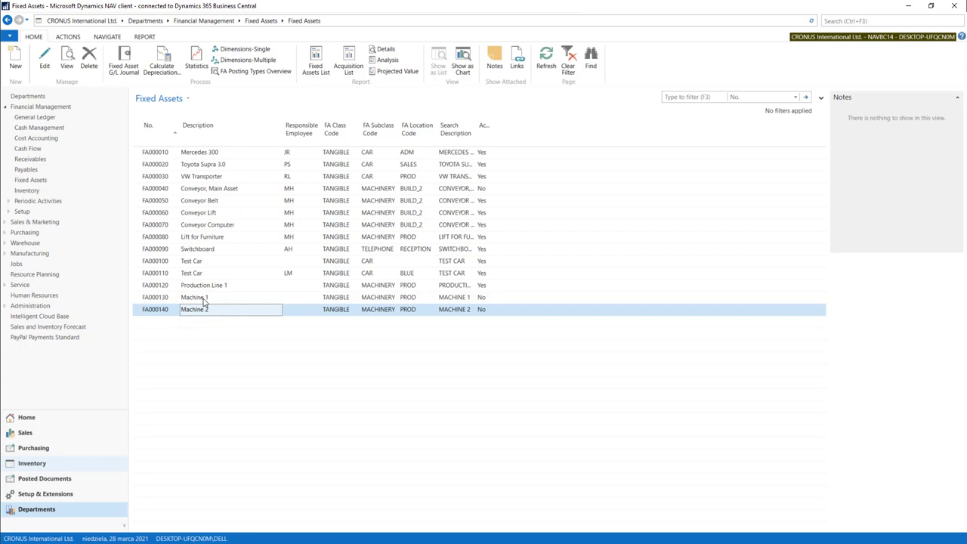
{"action": "left_click", "coordinate": [201, 297]}
{"action": "left_click", "coordinate": [201, 308]}
{"action": "left_click", "coordinate": [201, 297]}
{"action": "left_click", "coordinate": [199, 309]}
{"action": "double_click", "coordinate": [203, 285]}
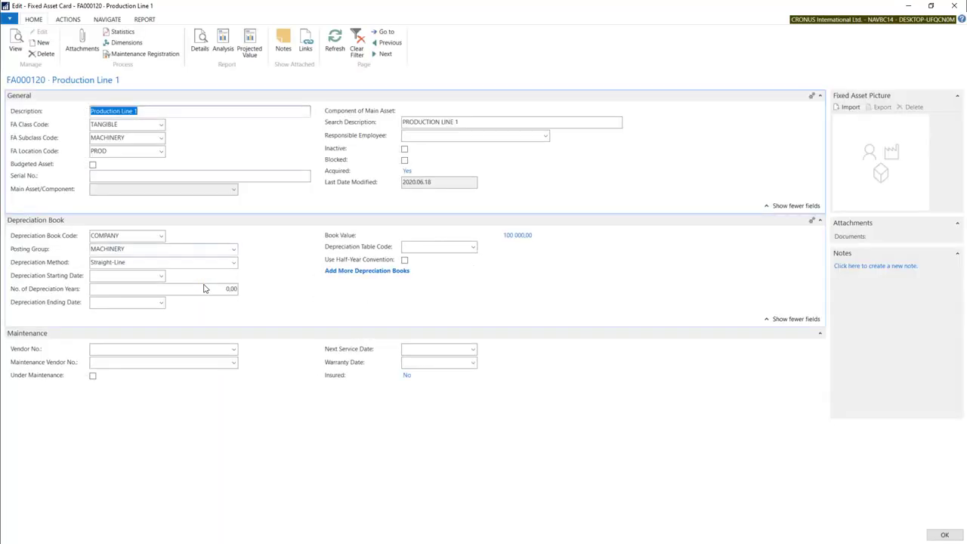
{"action": "left_click", "coordinate": [151, 117]}
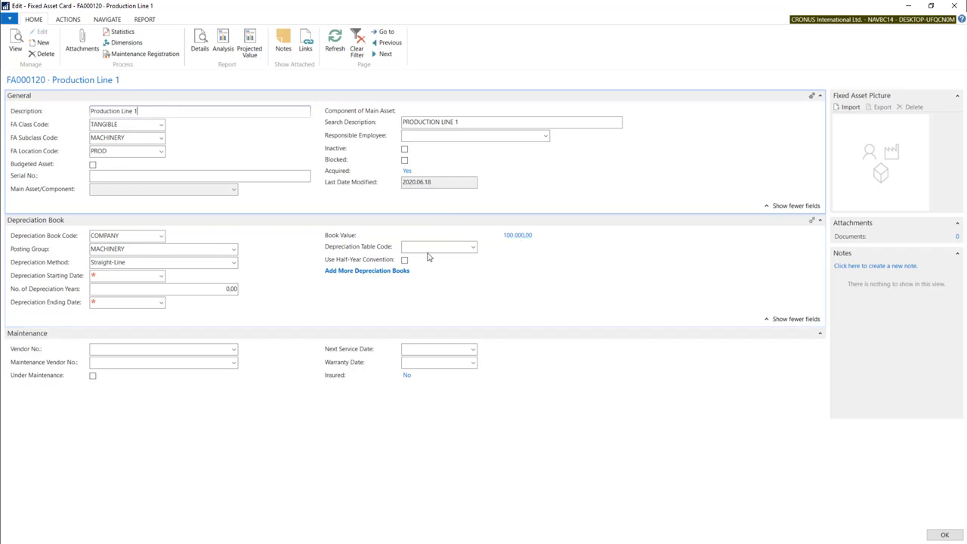
{"action": "key", "text": "Escape"}
{"action": "double_click", "coordinate": [201, 298]}
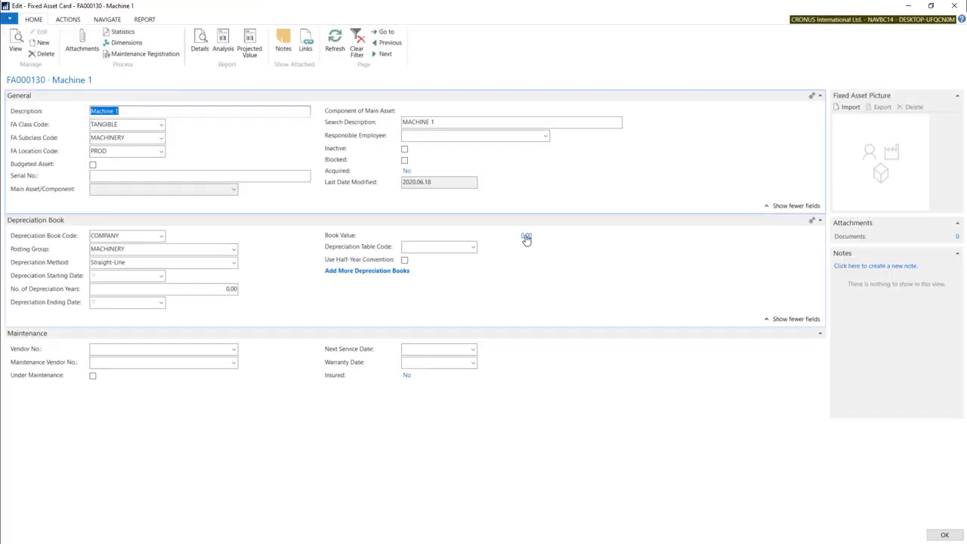
{"action": "key", "text": "Escape"}
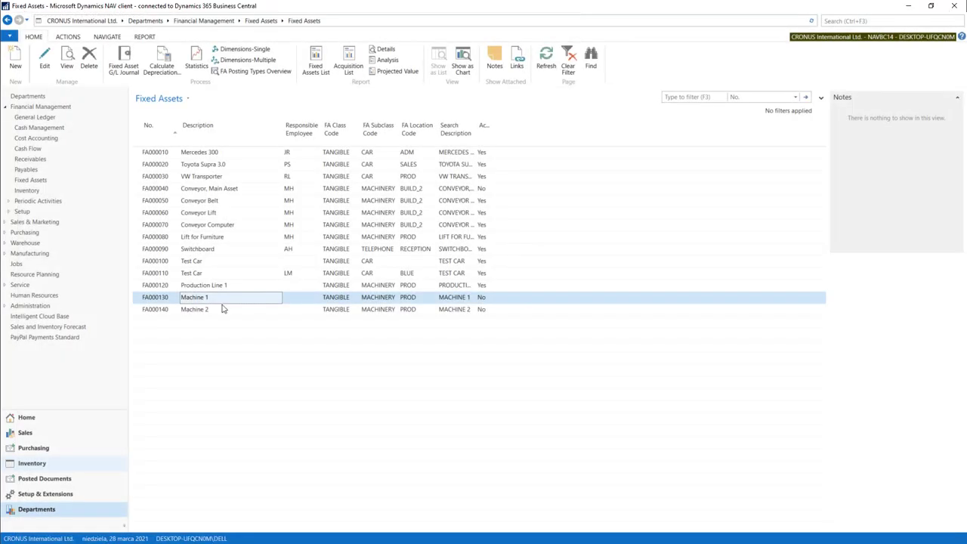
{"action": "left_click", "coordinate": [194, 309]}
{"action": "left_click", "coordinate": [195, 298]}
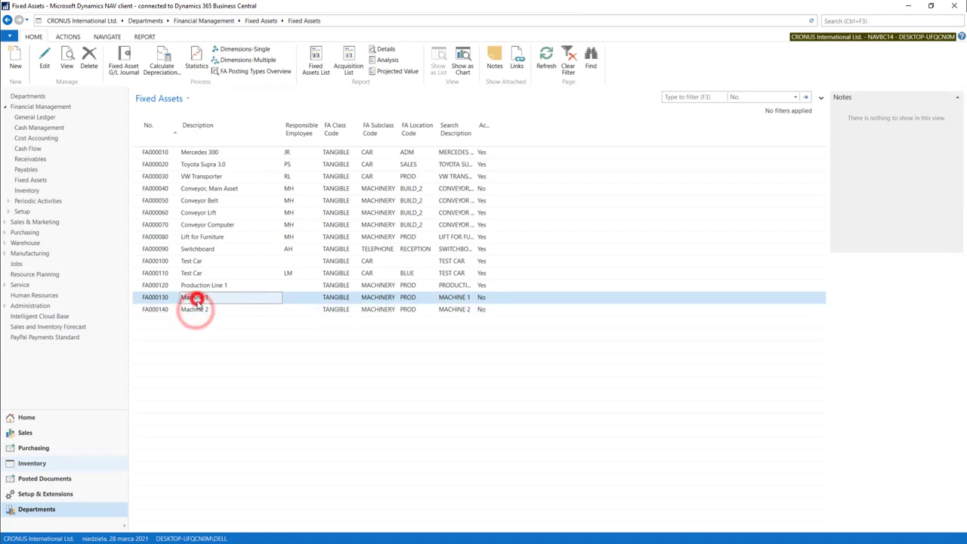
{"action": "left_click", "coordinate": [198, 309]}
{"action": "left_click", "coordinate": [198, 299]}
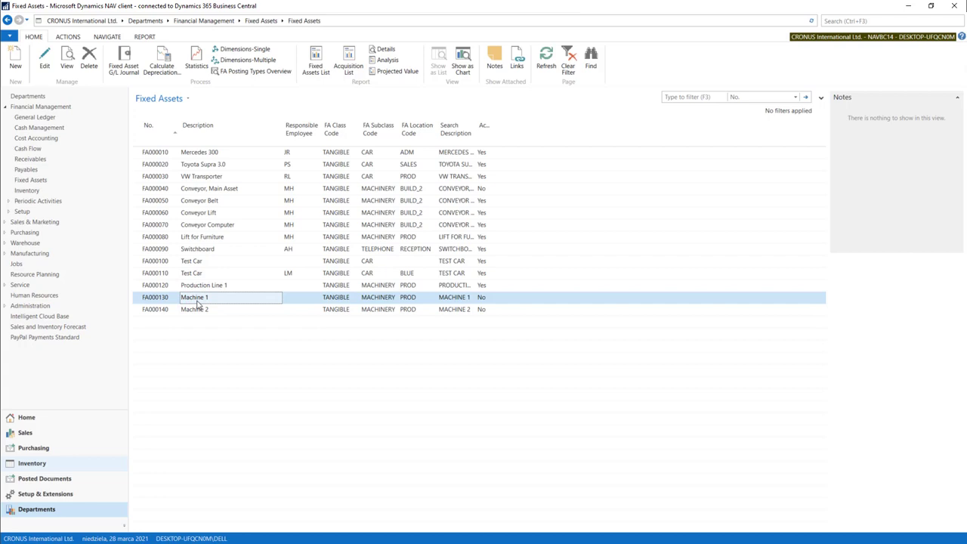
{"action": "left_click", "coordinate": [195, 285]}
{"action": "left_click", "coordinate": [194, 309]}
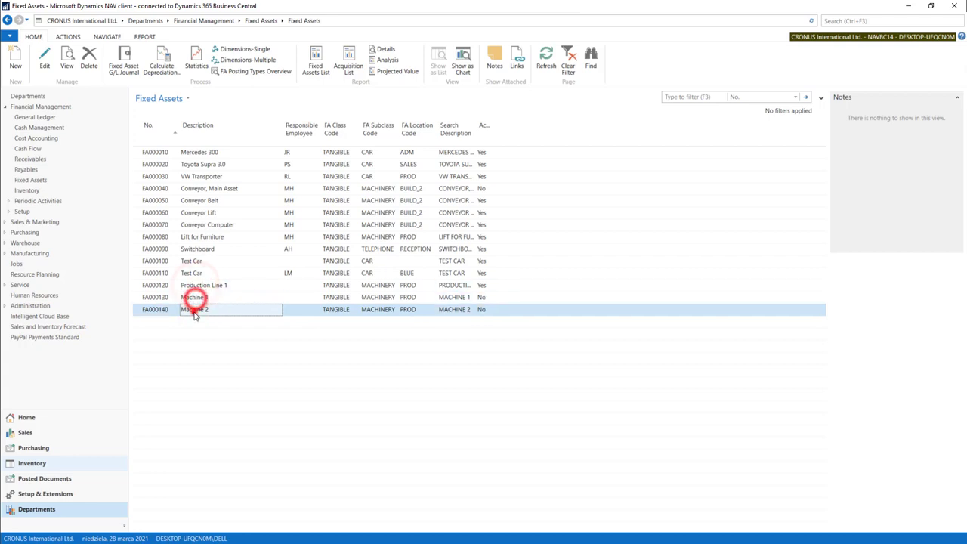
{"action": "left_click", "coordinate": [195, 286]}
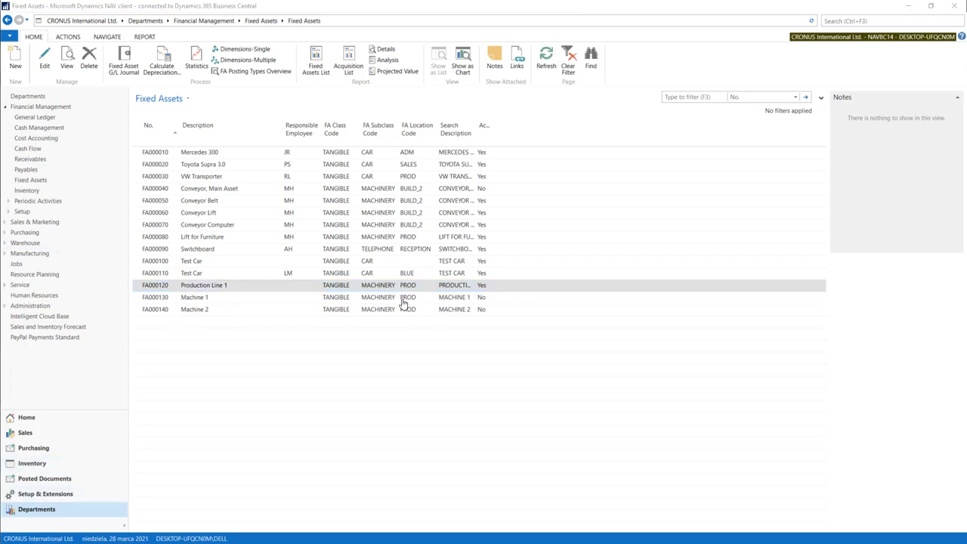
{"action": "left_click", "coordinate": [202, 287]}
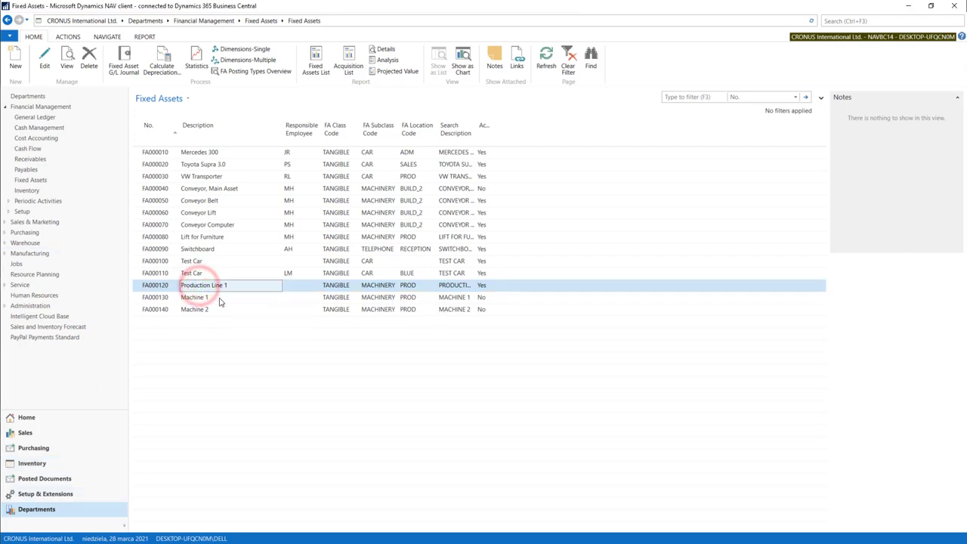
Step: Start an FA reclassification journal line dated 2021.05.31 with document number RECL001
{"action": "left_click", "coordinate": [33, 179]}
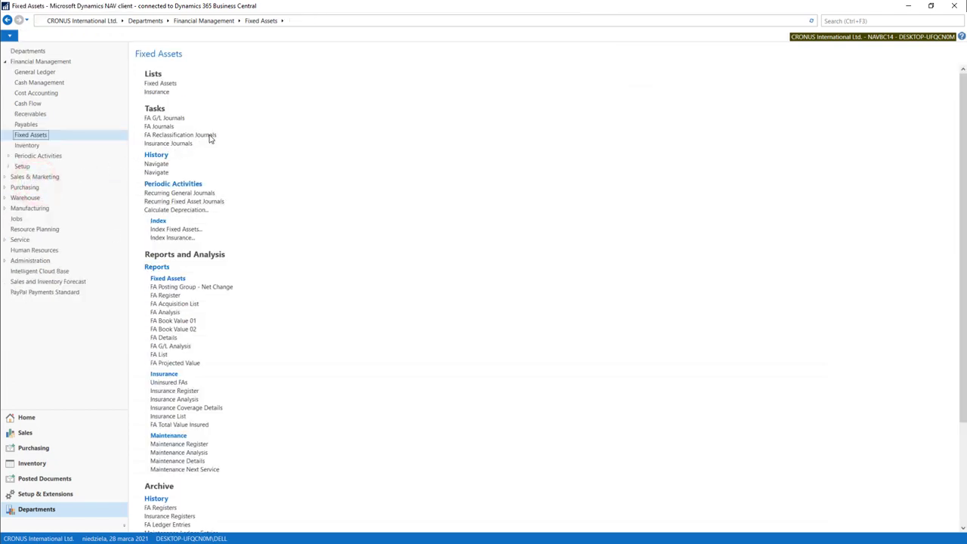
{"action": "left_click", "coordinate": [209, 136]}
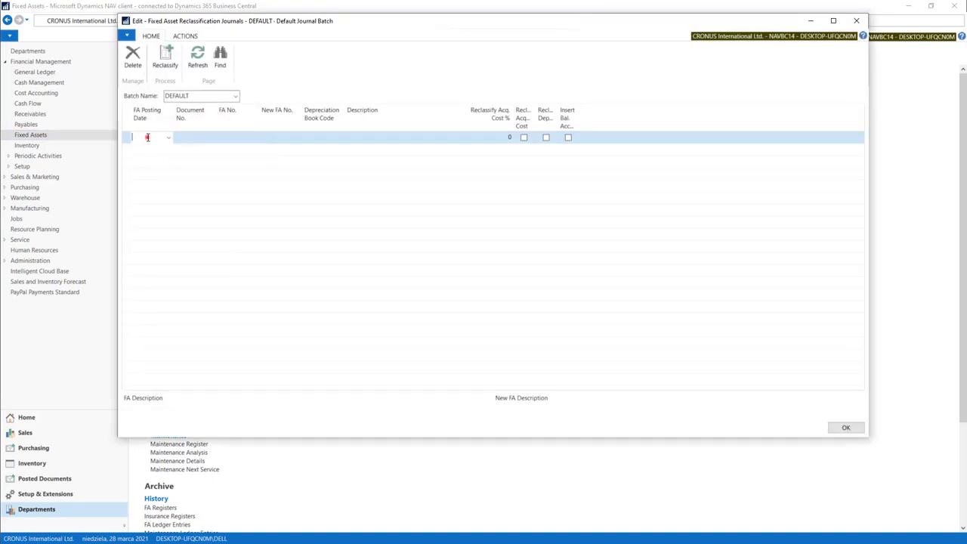
{"action": "left_click", "coordinate": [148, 136]}
{"action": "type", "text": "2021.05.31"}
{"action": "key", "text": "Tab"}
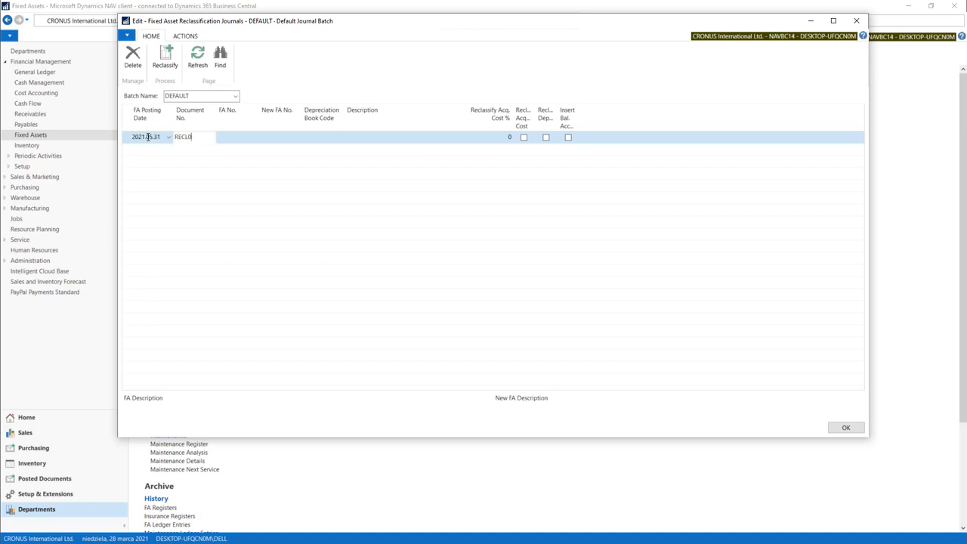
{"action": "key", "text": "Tab"}
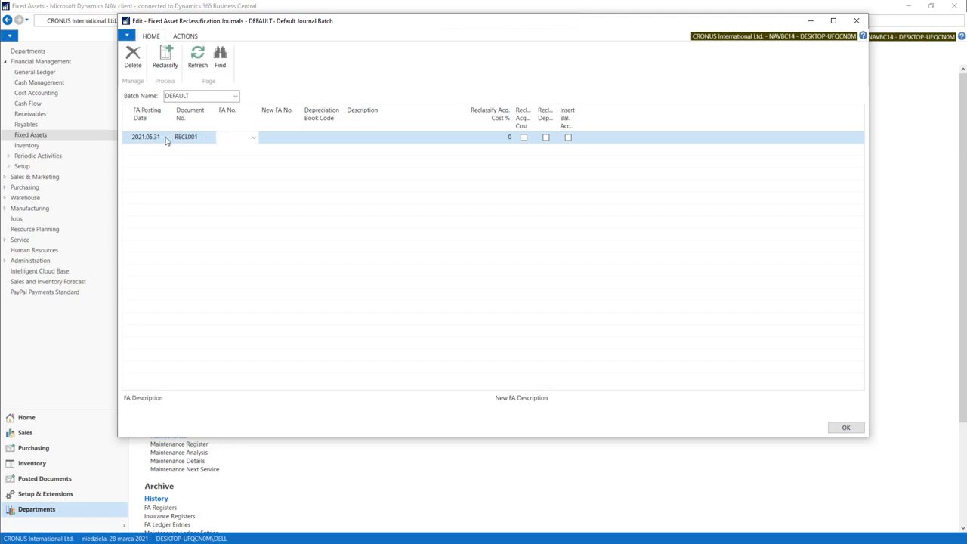
Step: Set the line to reclassify from FA000120 Production Line 1 to FA000130 Machine 1
{"action": "left_click", "coordinate": [254, 138]}
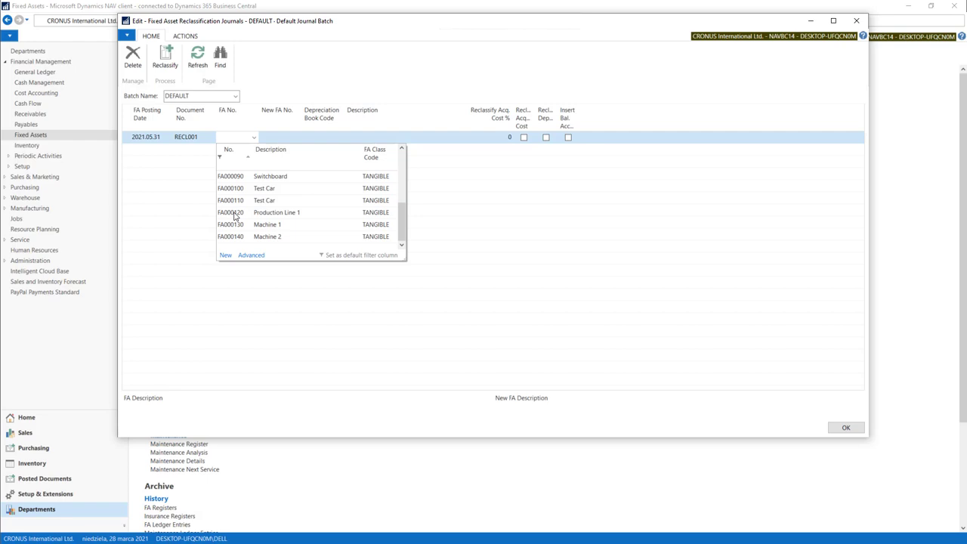
{"action": "left_click", "coordinate": [230, 212]}
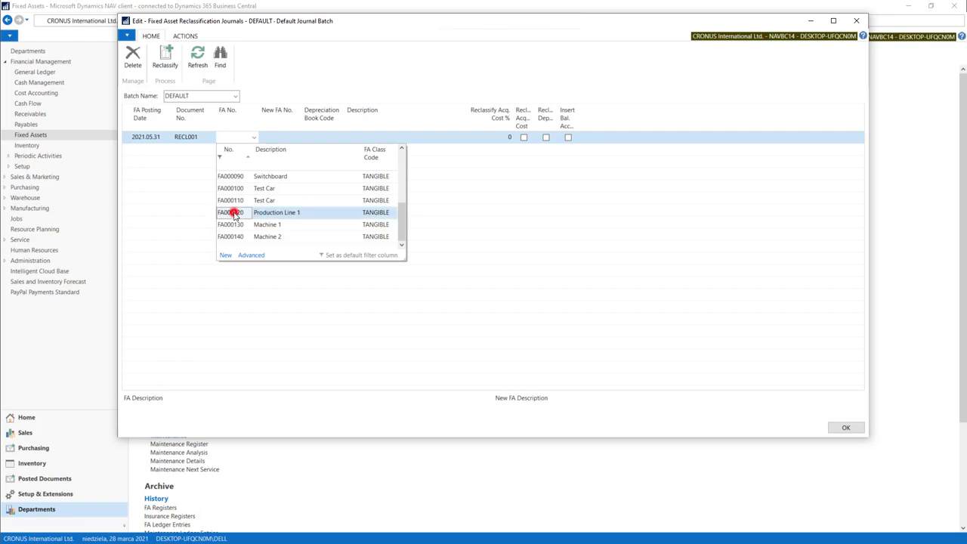
{"action": "left_click", "coordinate": [277, 137]}
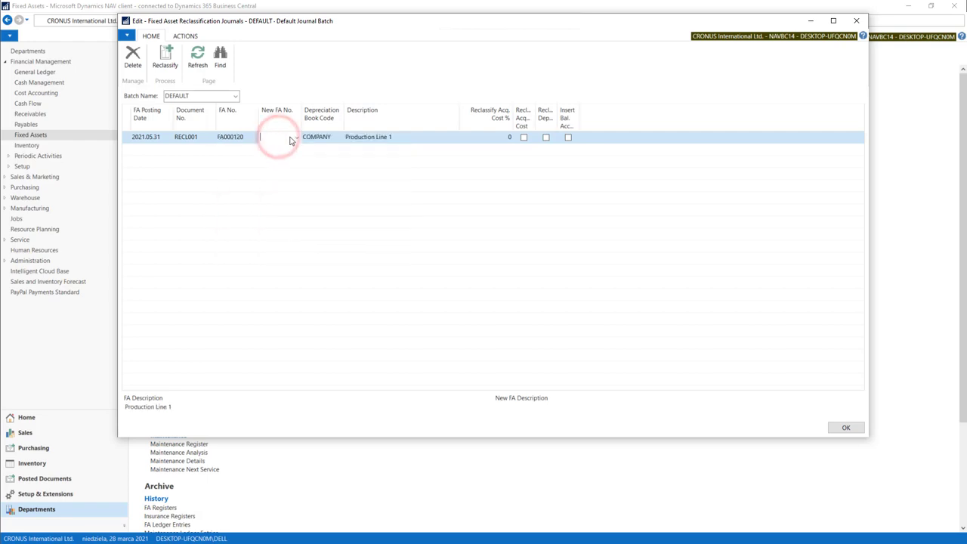
{"action": "left_click", "coordinate": [296, 138]}
{"action": "scroll", "coordinate": [295, 231], "scroll_direction": "down", "scroll_amount": 3}
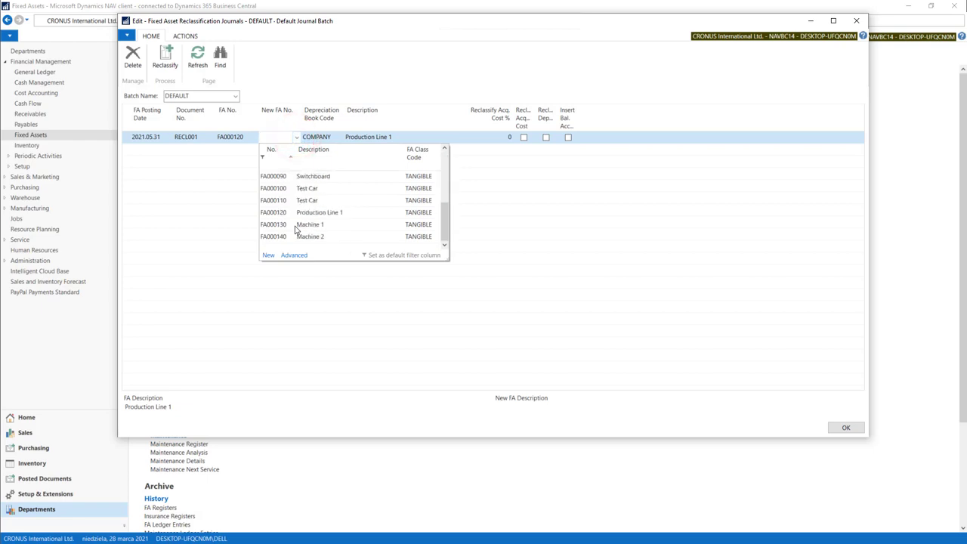
{"action": "left_click", "coordinate": [277, 225]}
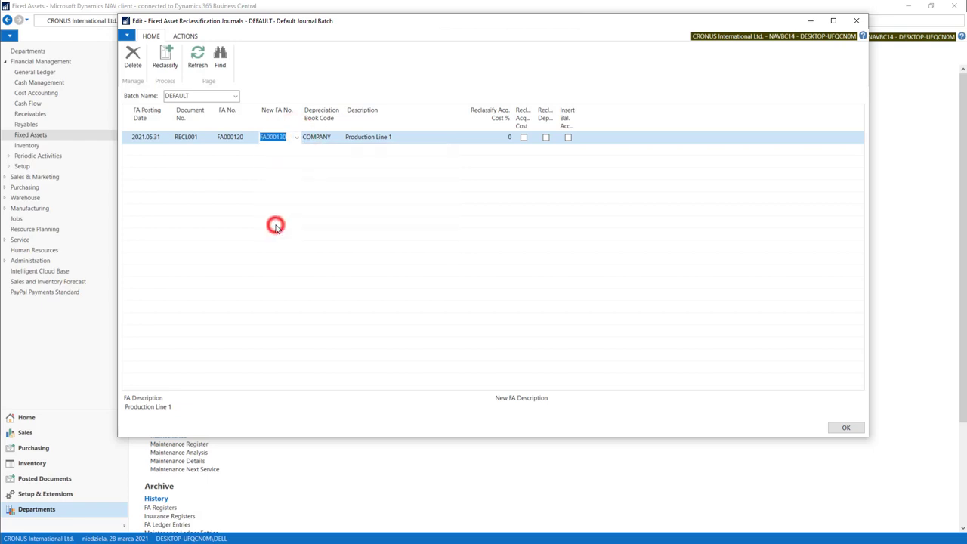
Step: Enter a 50% acquisition cost share and tick Recl. Acq. Cost
{"action": "key", "text": "Tab"}
{"action": "key", "text": "Tab"}
{"action": "key", "text": "Tab"}
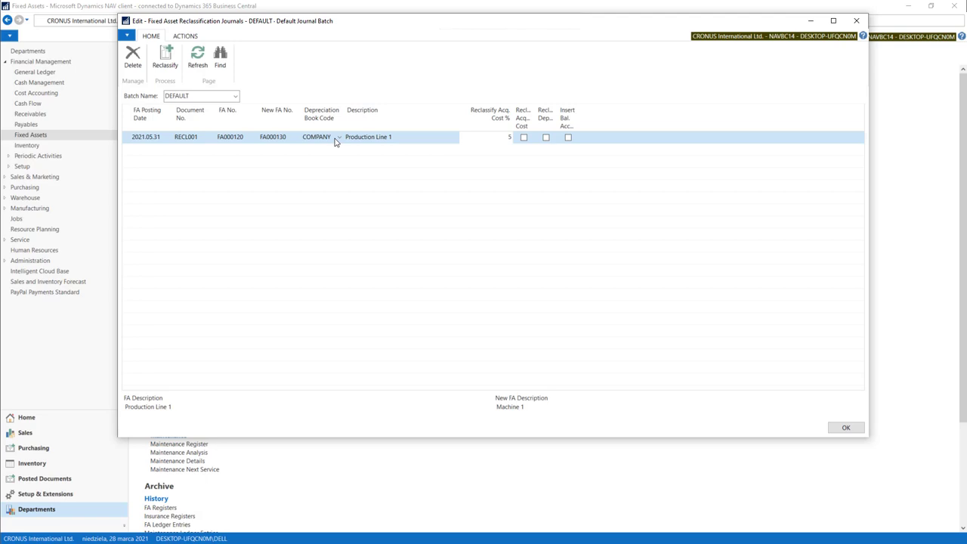
{"action": "type", "text": "50"}
{"action": "key", "text": "Tab"}
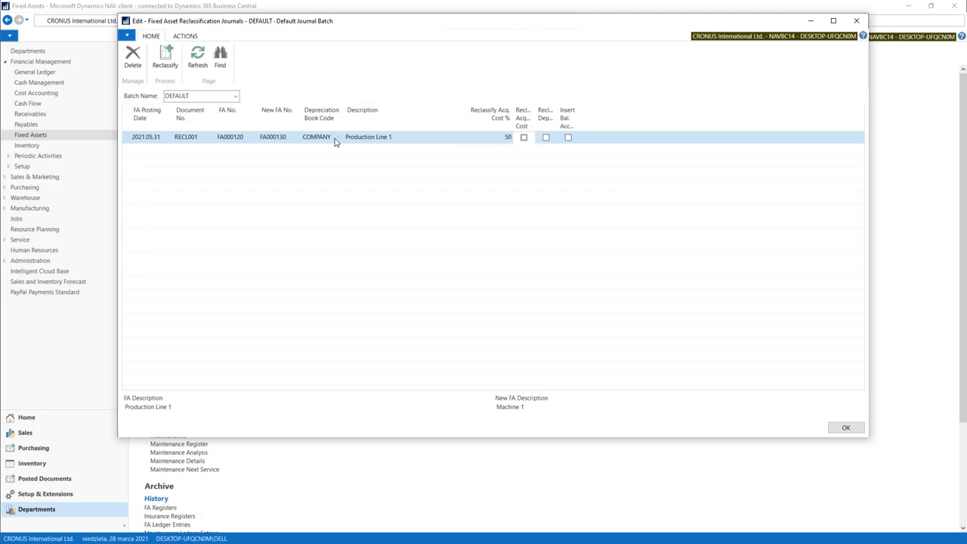
{"action": "mouse_move", "coordinate": [522, 122]}
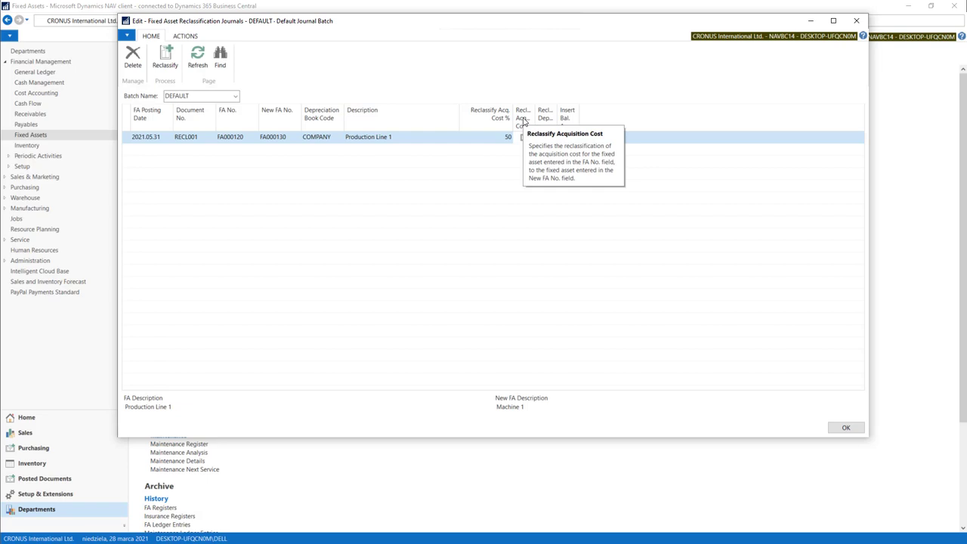
{"action": "left_click", "coordinate": [524, 136]}
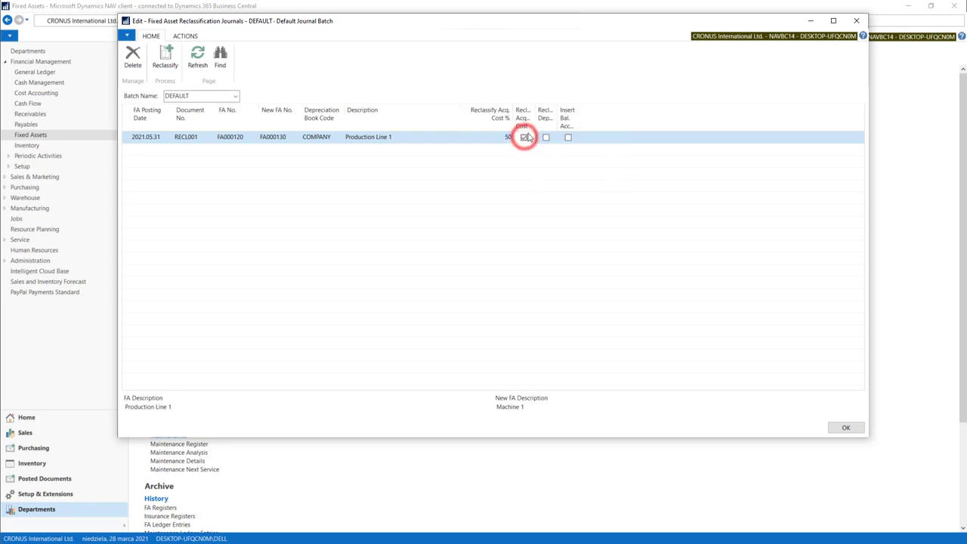
{"action": "mouse_move", "coordinate": [545, 120]}
{"action": "mouse_move", "coordinate": [570, 130]}
Step: Add a second journal line with document number RECL002
{"action": "left_click", "coordinate": [231, 139]}
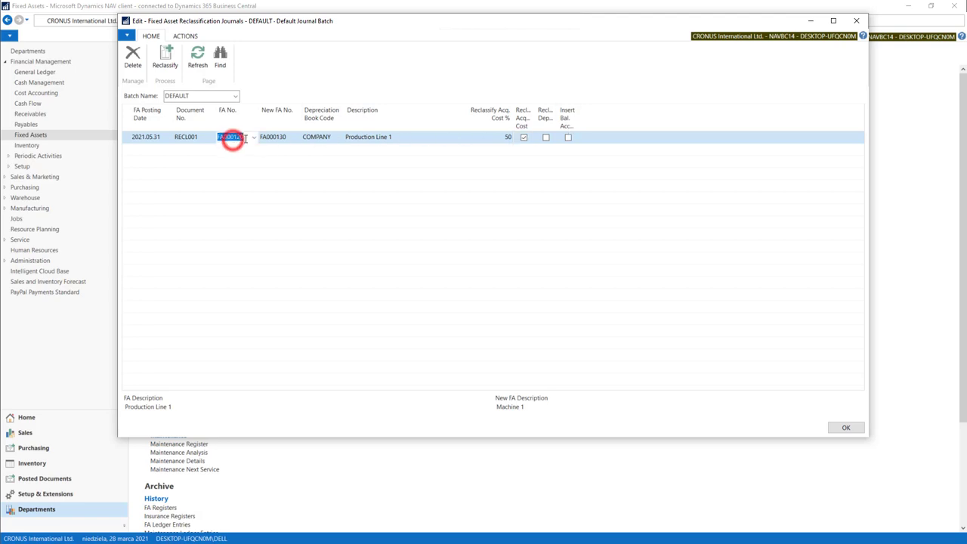
{"action": "left_click", "coordinate": [285, 136]}
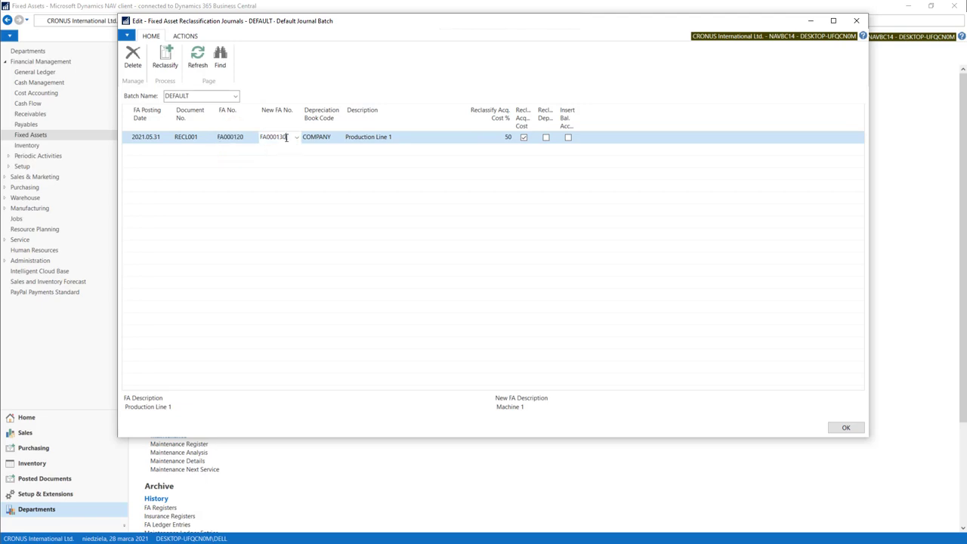
{"action": "left_click", "coordinate": [145, 150]}
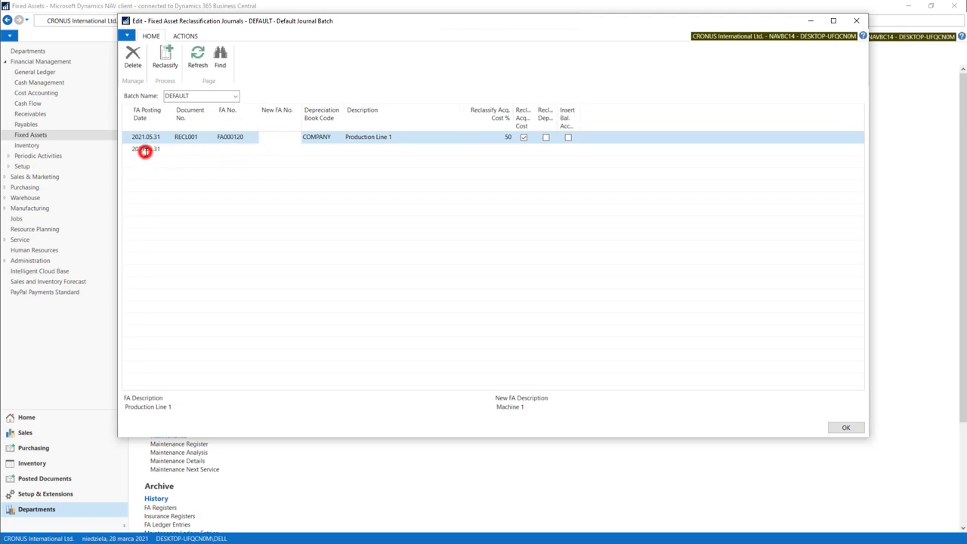
{"action": "left_click", "coordinate": [191, 150]}
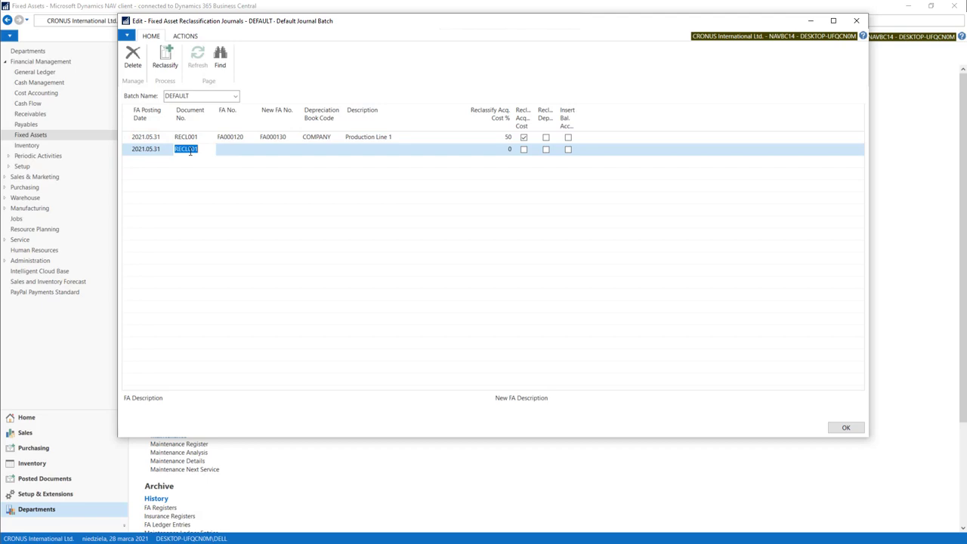
{"action": "left_click", "coordinate": [194, 150]}
{"action": "key", "text": "BackSpace"}
{"action": "type", "text": "2"}
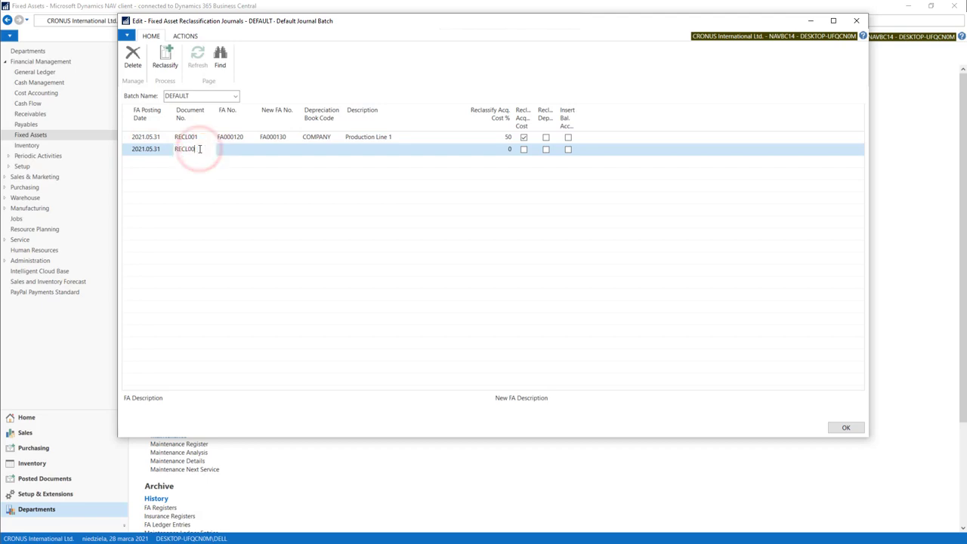
{"action": "key", "text": "Tab"}
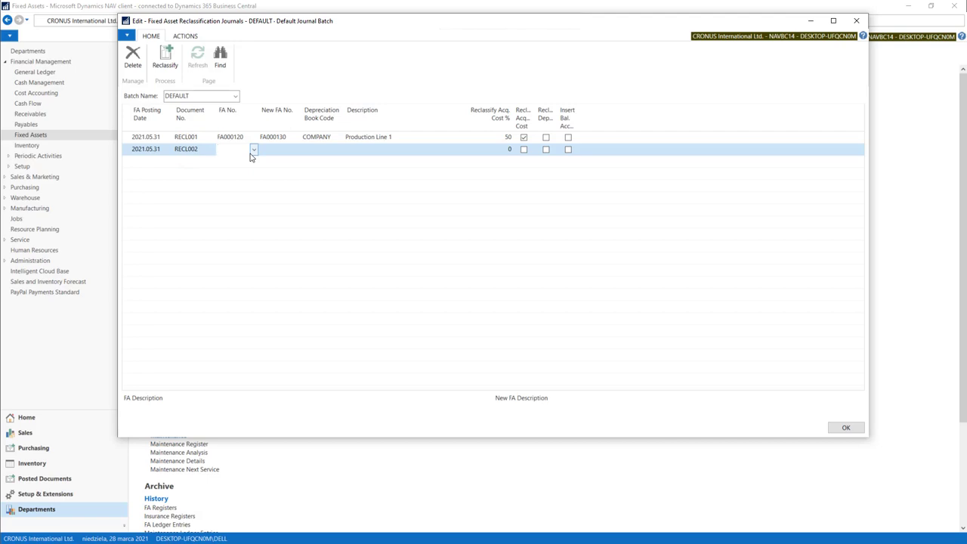
Step: Set the second line's source to FA000120 and its target to FA000140 Machine 2
{"action": "key", "text": "F8"}
{"action": "left_click", "coordinate": [277, 149]}
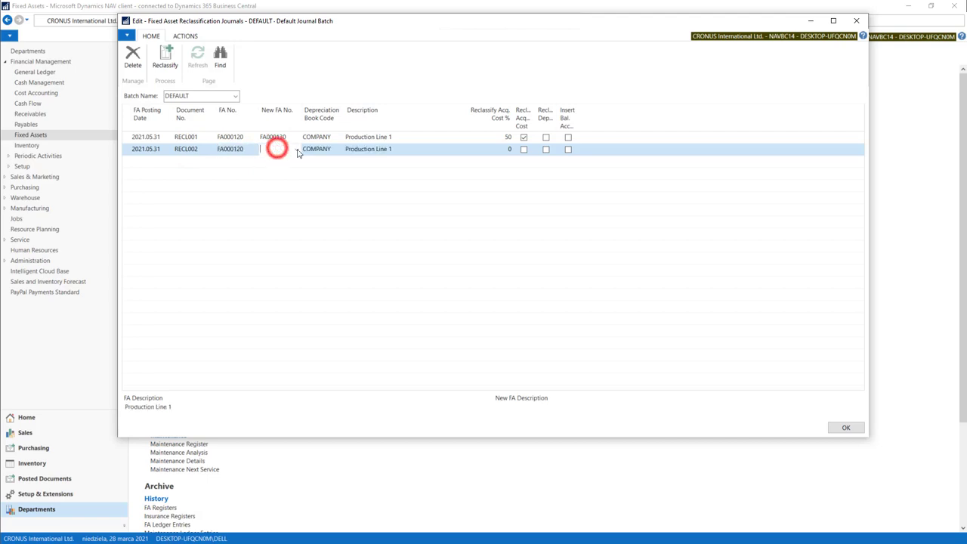
{"action": "left_click", "coordinate": [297, 149]}
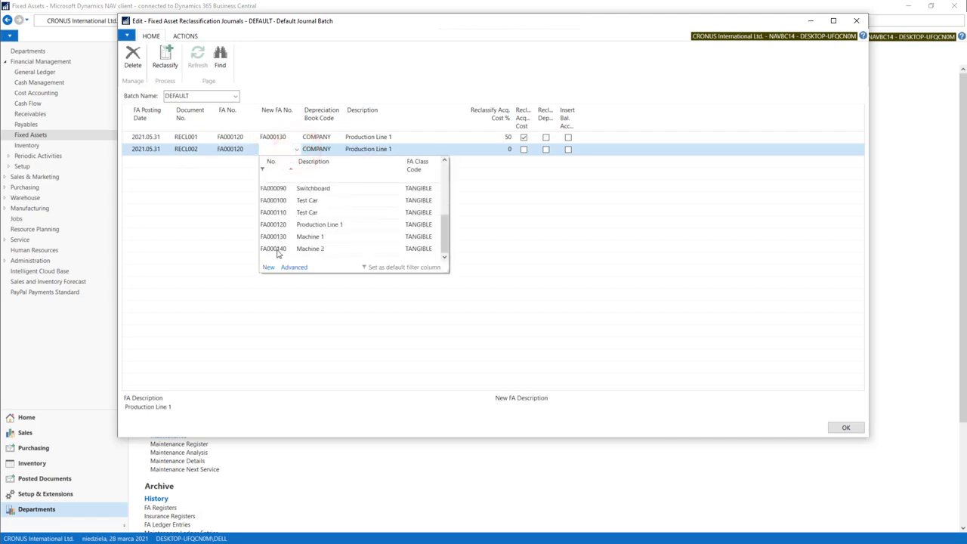
{"action": "left_click", "coordinate": [277, 250]}
{"action": "left_click", "coordinate": [382, 148]}
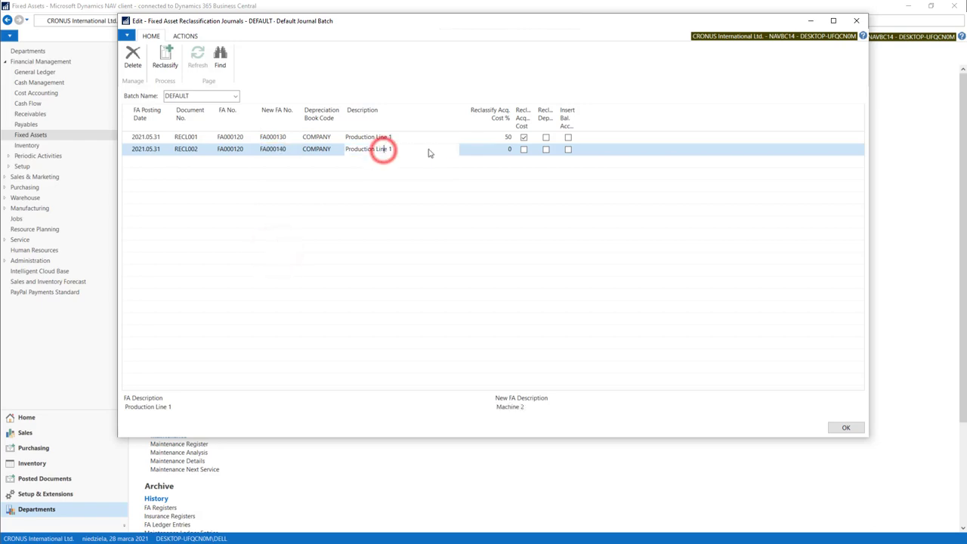
Step: Give line RECL002 a 50% reclassify share and tick Recl. Acq. Cost
{"action": "left_click", "coordinate": [502, 148]}
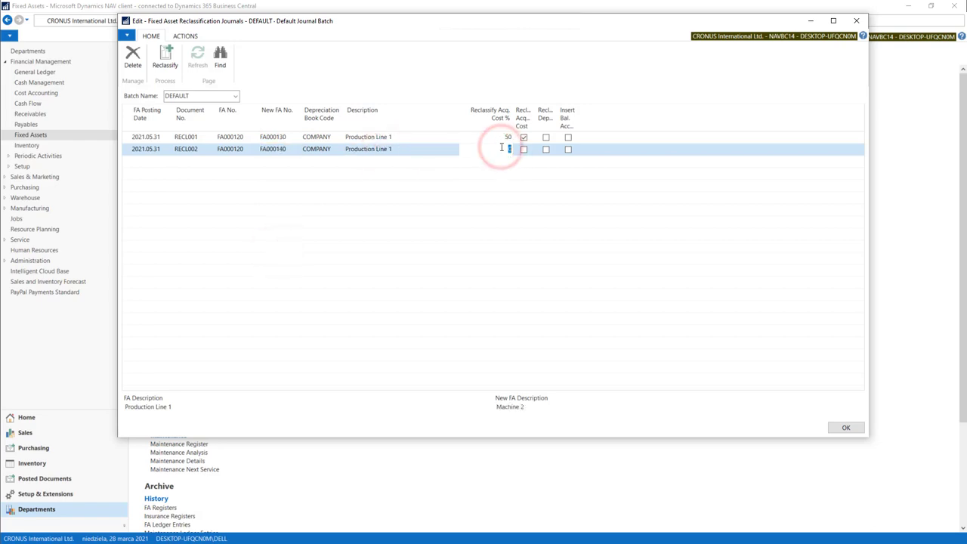
{"action": "type", "text": "5"}
{"action": "key", "text": "Tab"}
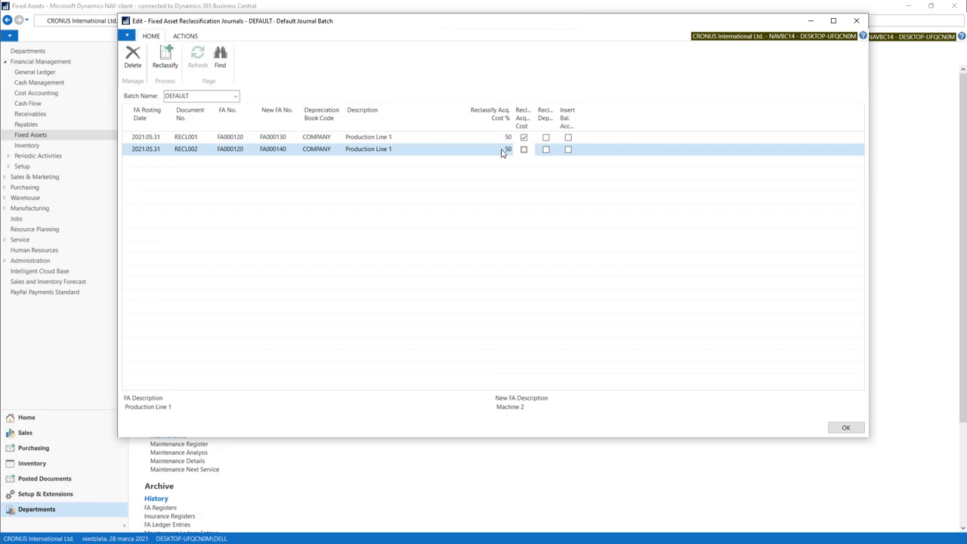
{"action": "left_click", "coordinate": [501, 150]}
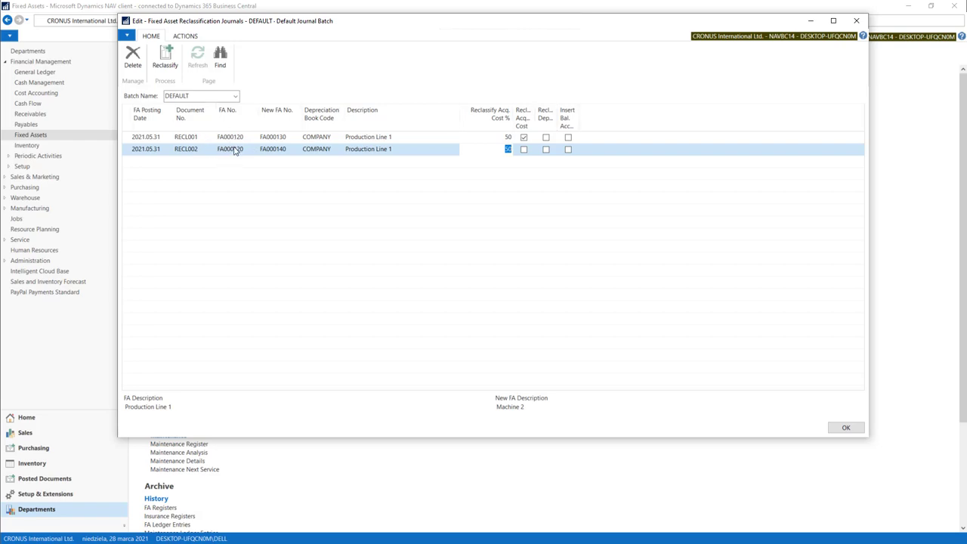
{"action": "left_click", "coordinate": [524, 151]}
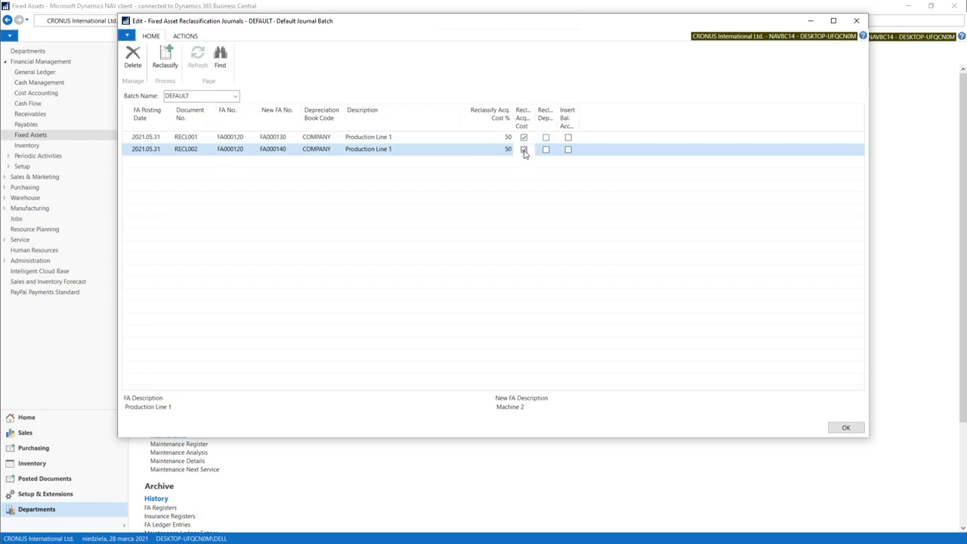
Step: Reclassify the RECL001 and RECL002 lines, confirm, and close the emptied journal
{"action": "left_click", "coordinate": [165, 68]}
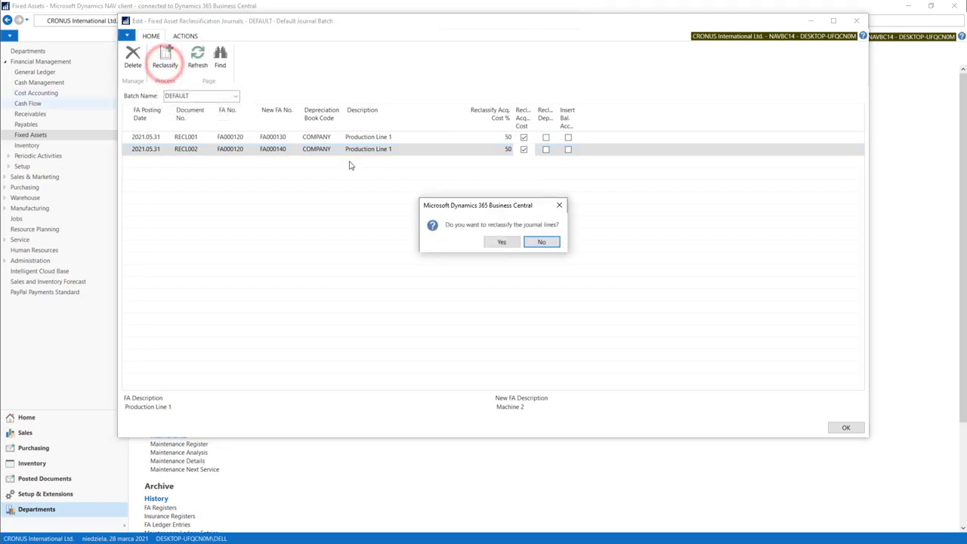
{"action": "left_click", "coordinate": [507, 245]}
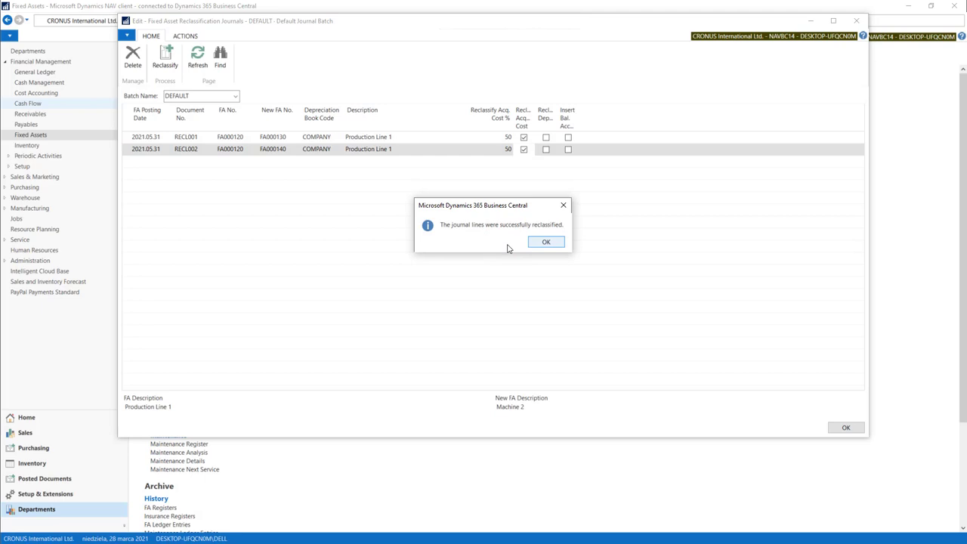
{"action": "left_click", "coordinate": [546, 240]}
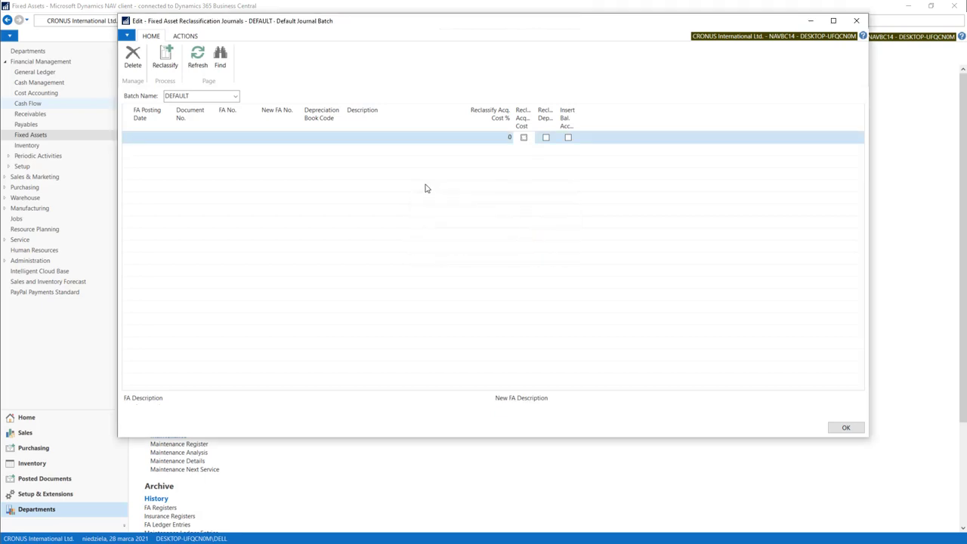
{"action": "key", "text": "Escape"}
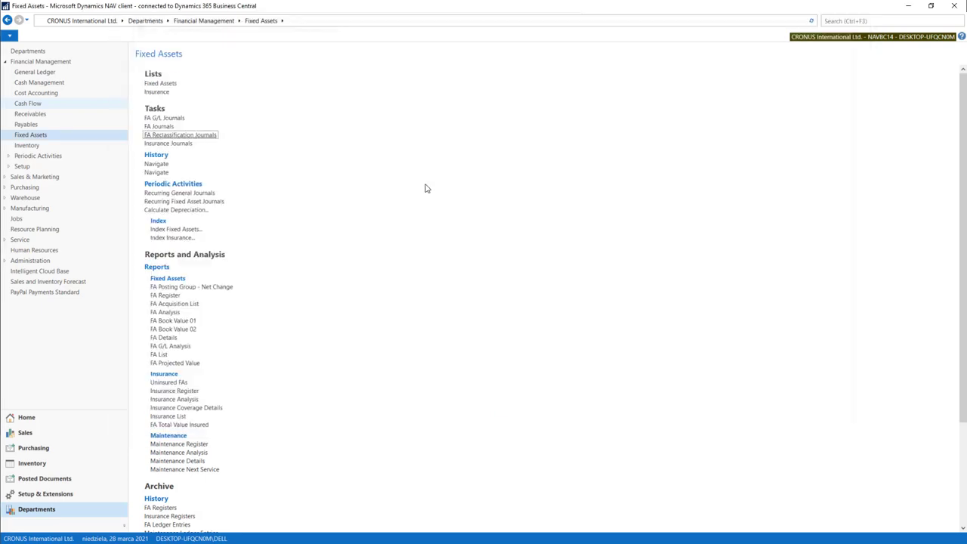
Step: Post the four ±50,000.00 RECL001/RECL002 lines in the FA G/L journal
{"action": "left_click", "coordinate": [167, 118]}
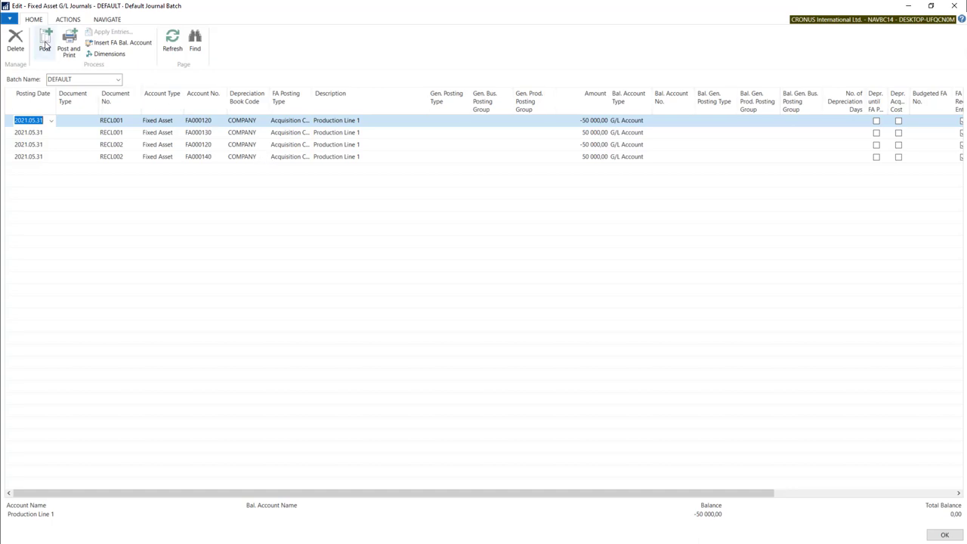
{"action": "left_click", "coordinate": [45, 43]}
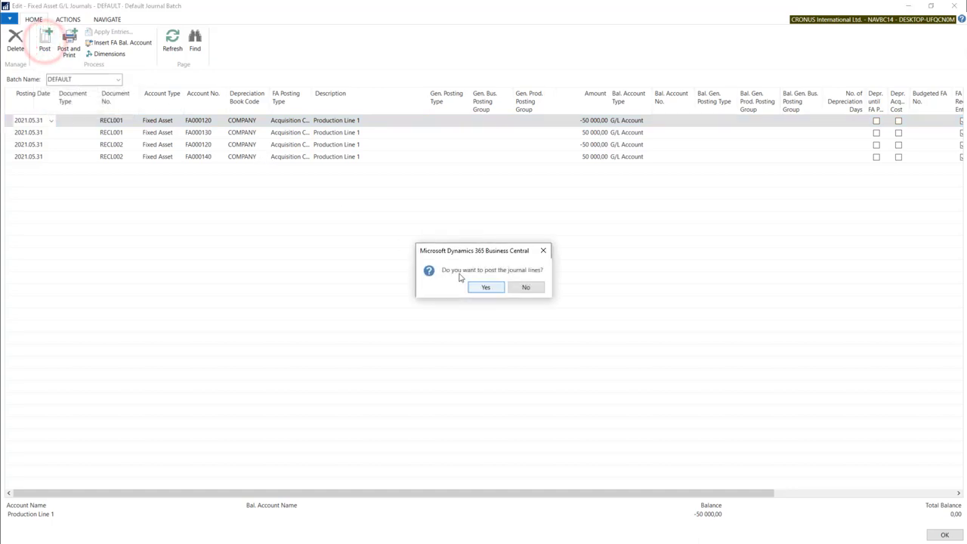
{"action": "left_click", "coordinate": [480, 285]}
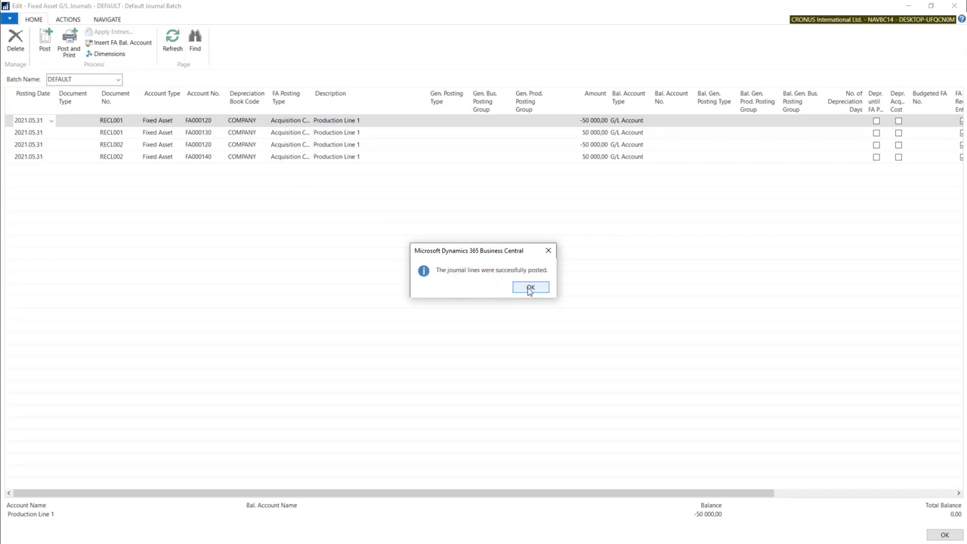
{"action": "left_click", "coordinate": [530, 289]}
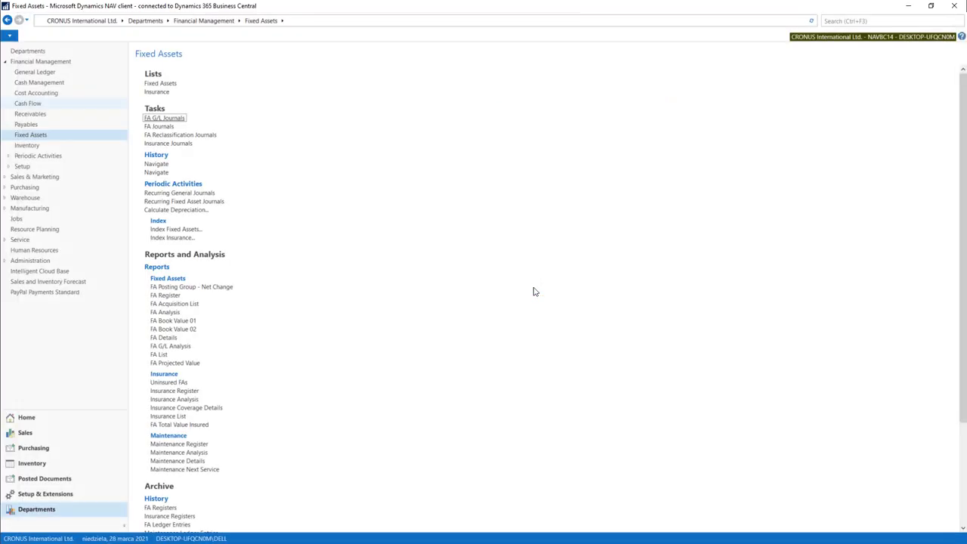
Step: Review FA000120's ledger entries showing the two −50,000.00 RECL001 and RECL002 reclassifications
{"action": "left_click", "coordinate": [159, 83]}
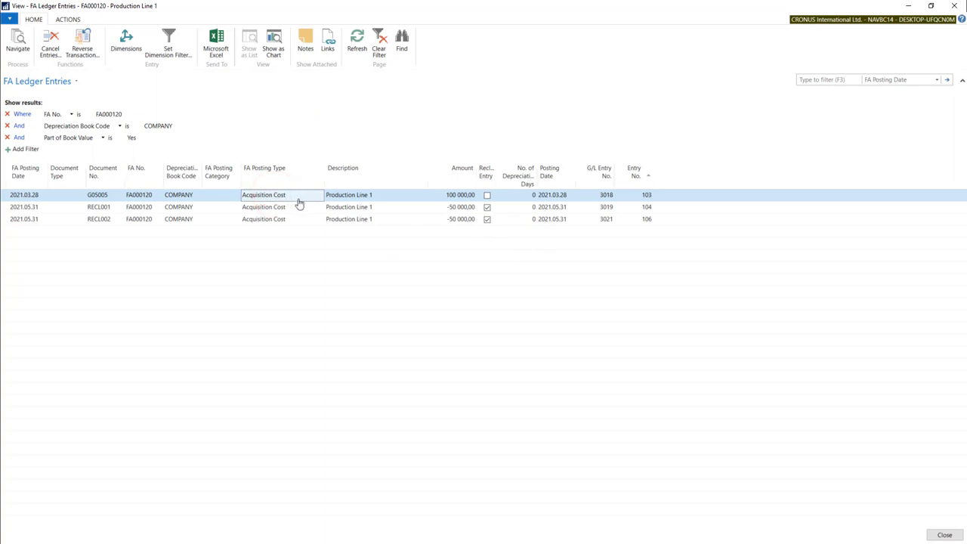
{"action": "left_click", "coordinate": [349, 218]}
{"action": "left_click", "coordinate": [350, 207]}
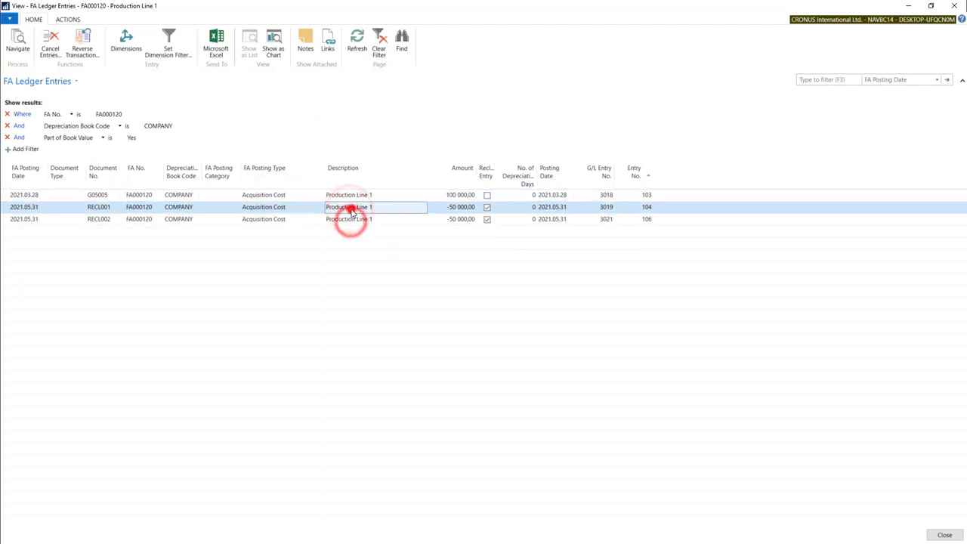
{"action": "left_click", "coordinate": [351, 219]}
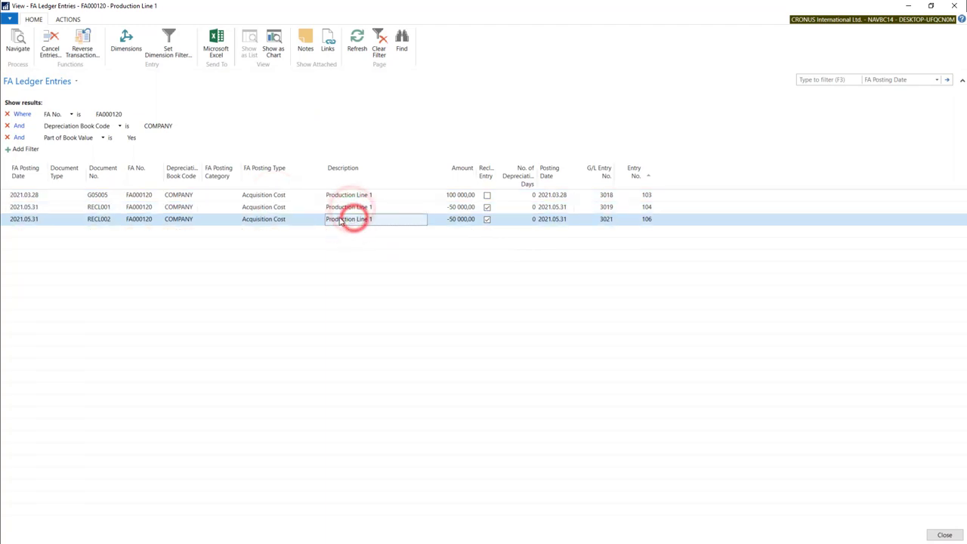
{"action": "double_click", "coordinate": [103, 211]}
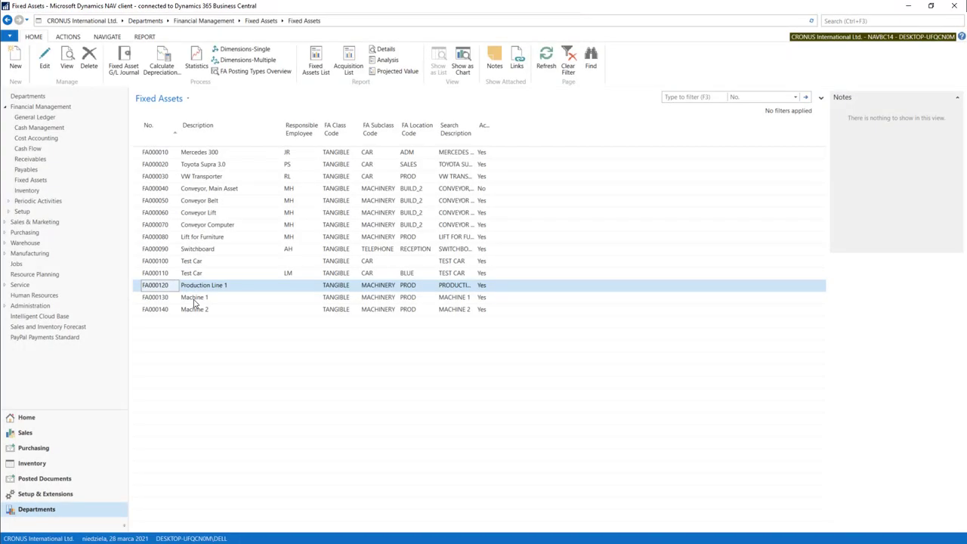
Step: Verify Machine 1 and Machine 2 each show a 50,000.00 book value, then create a new asset card
{"action": "double_click", "coordinate": [193, 298]}
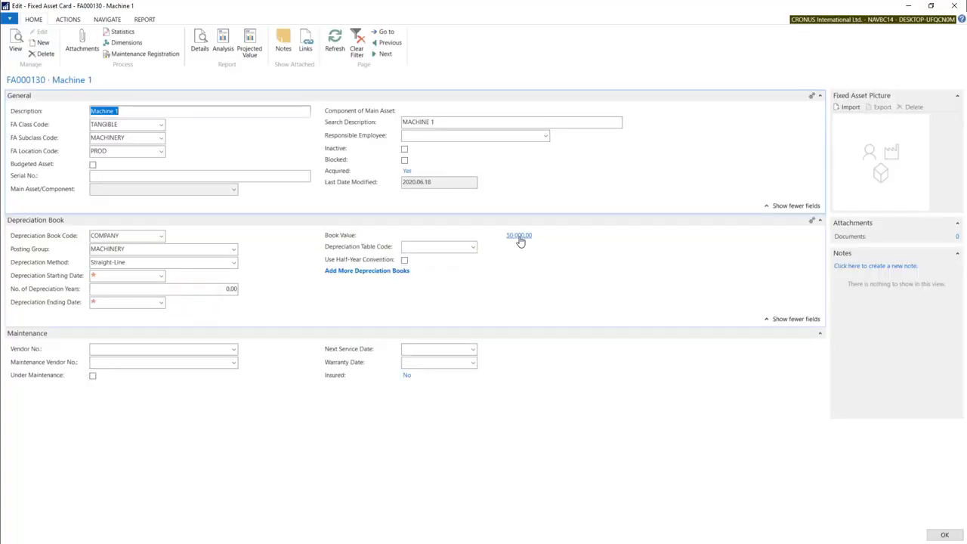
{"action": "left_click", "coordinate": [518, 237]}
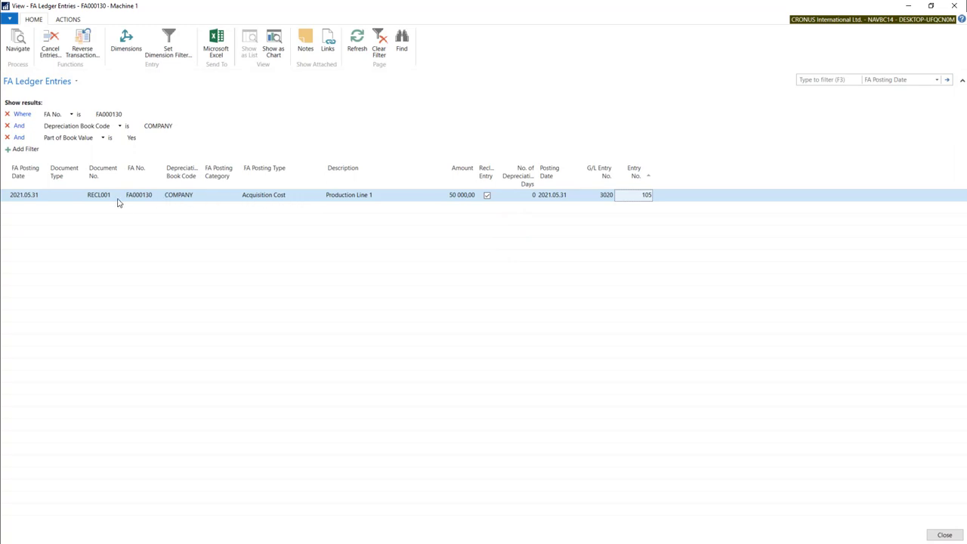
{"action": "key", "text": "Escape"}
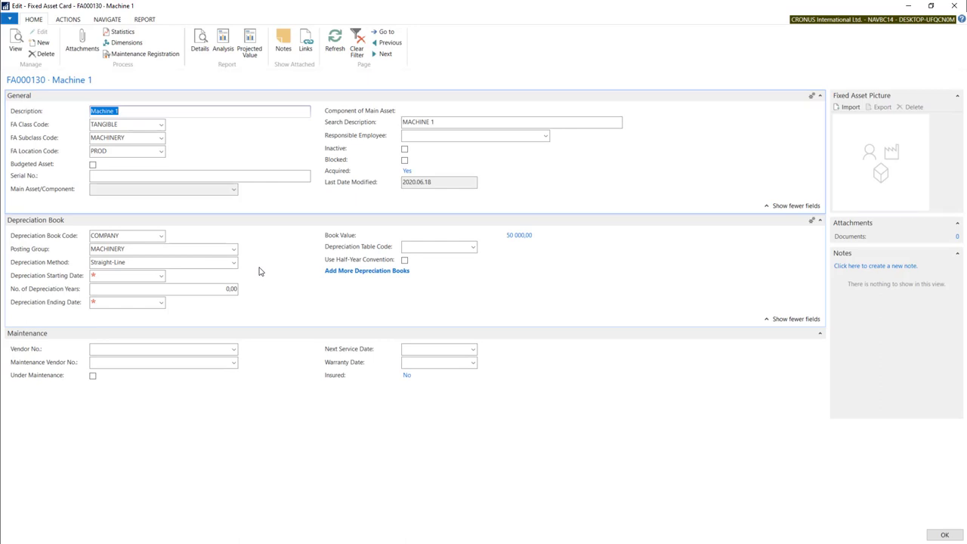
{"action": "left_click", "coordinate": [382, 54]}
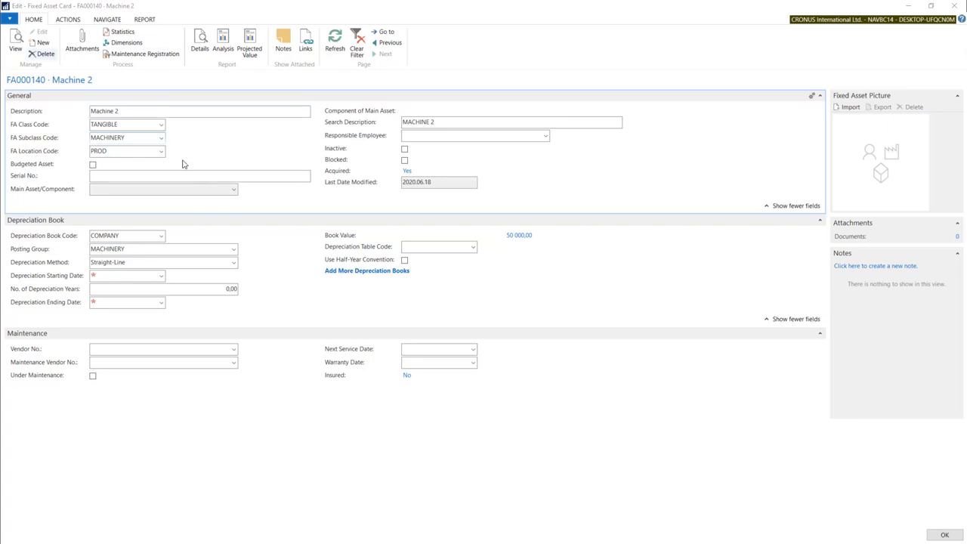
{"action": "left_click", "coordinate": [42, 43]}
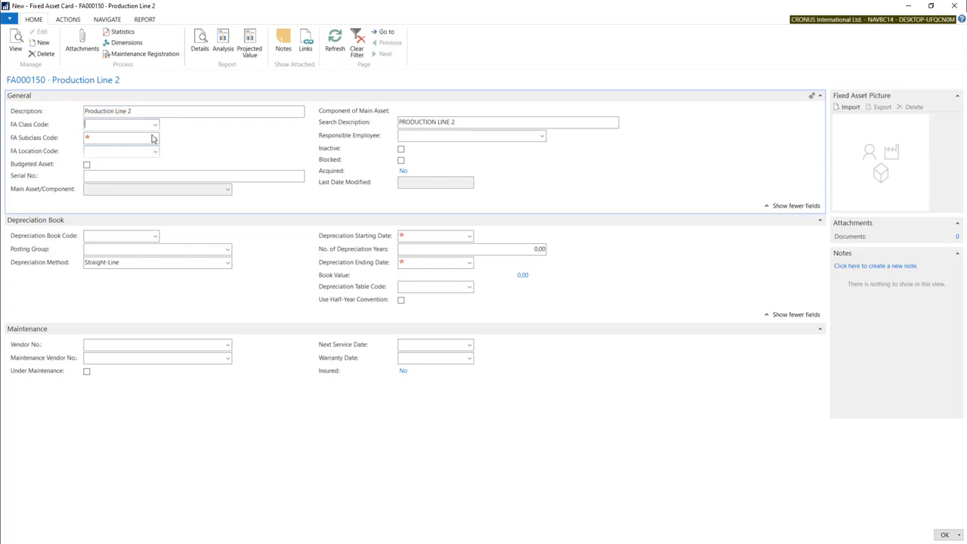
Step: Give FA000150 Production Line 2 class TANGIBLE, subclass MACHINERY and location PROD
{"action": "left_click", "coordinate": [154, 125]}
{"action": "left_click", "coordinate": [96, 187]}
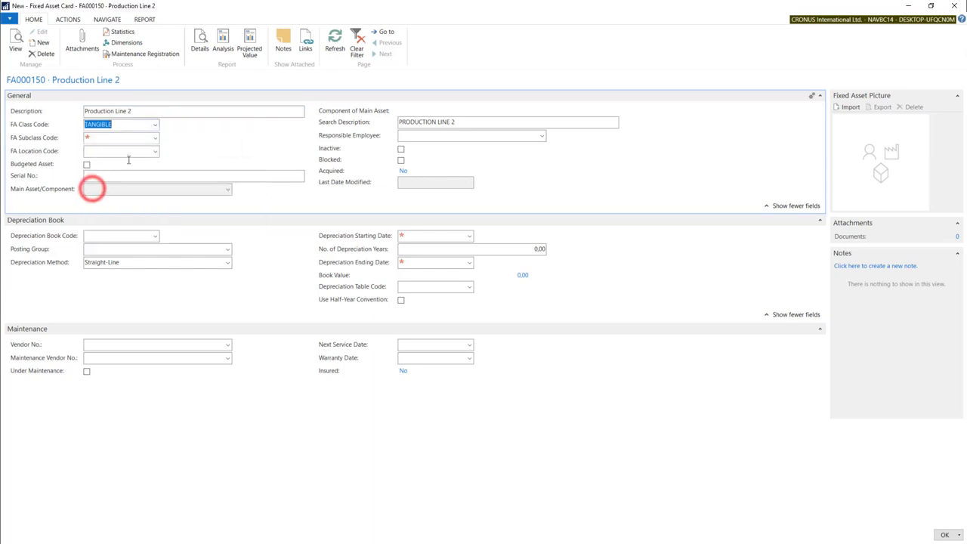
{"action": "left_click", "coordinate": [155, 137]}
{"action": "double_click", "coordinate": [281, 217]}
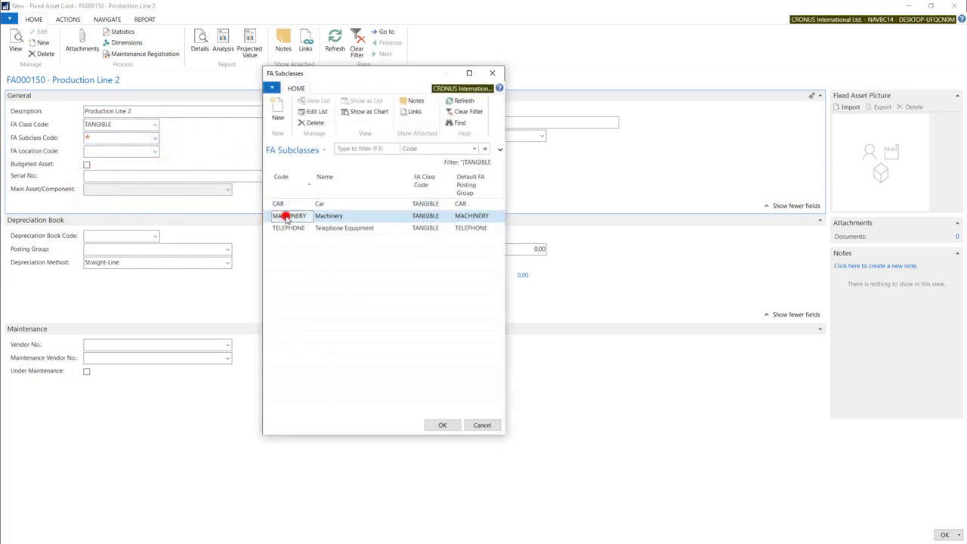
{"action": "left_click", "coordinate": [156, 149]}
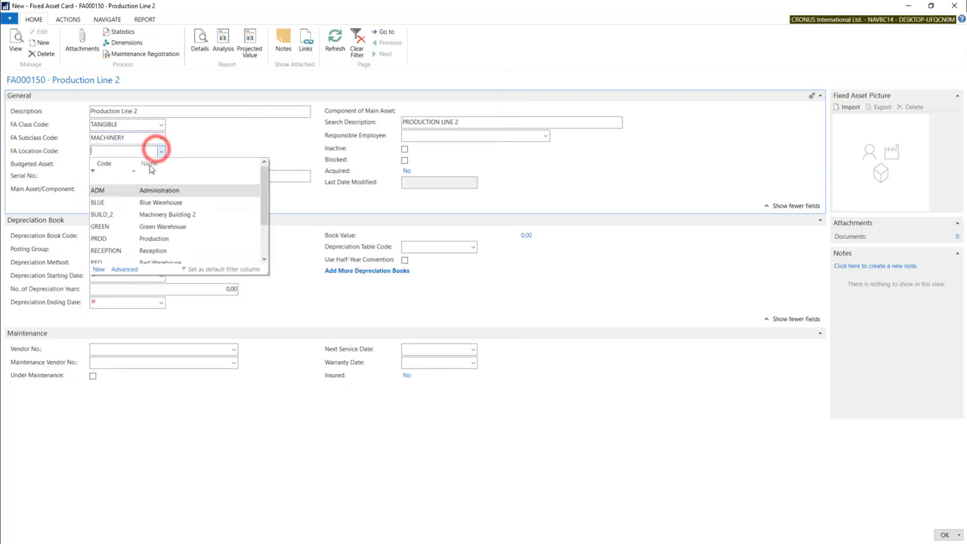
{"action": "left_click", "coordinate": [111, 240]}
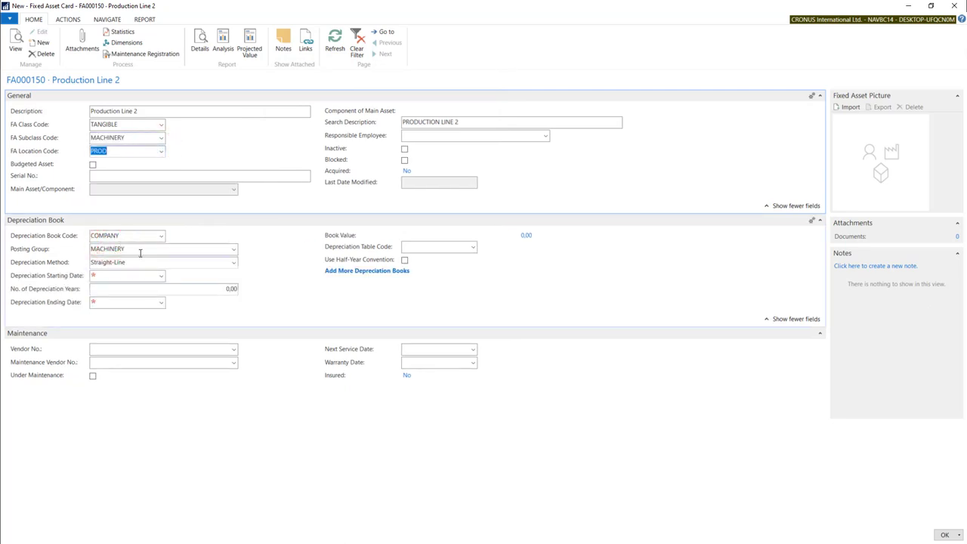
{"action": "left_click", "coordinate": [140, 249]}
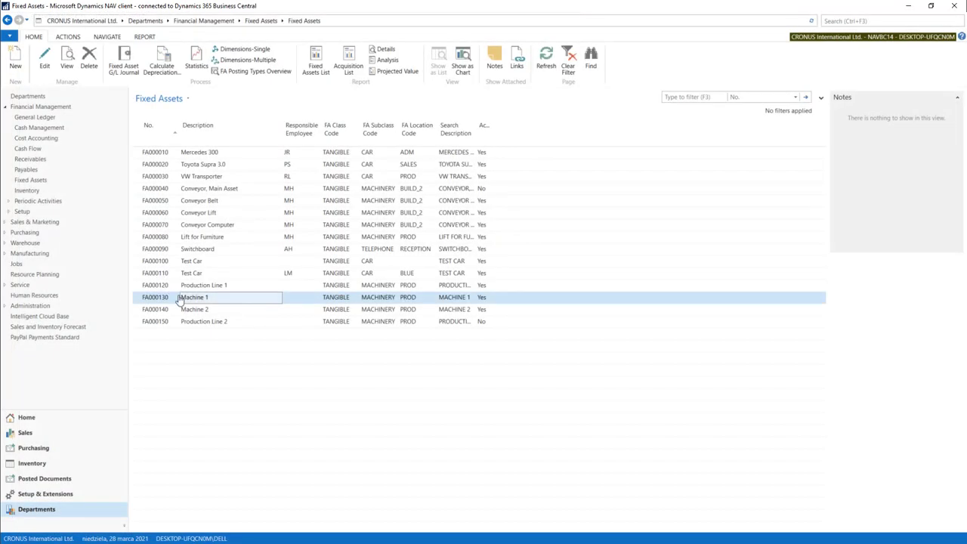
{"action": "left_click", "coordinate": [201, 322]}
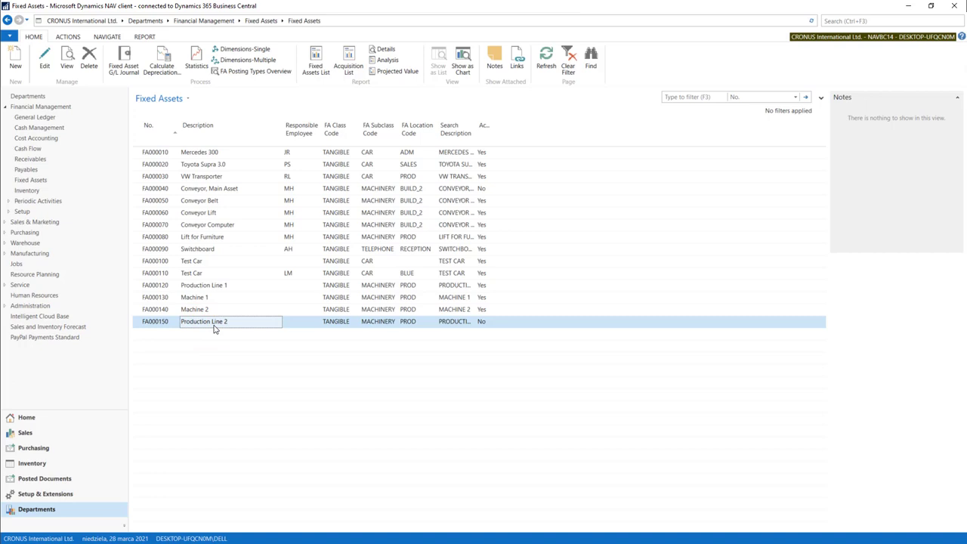
Step: Start an FA reclassification journal line with posting date 2021.05.31
{"action": "left_click", "coordinate": [29, 179]}
{"action": "left_click", "coordinate": [207, 135]}
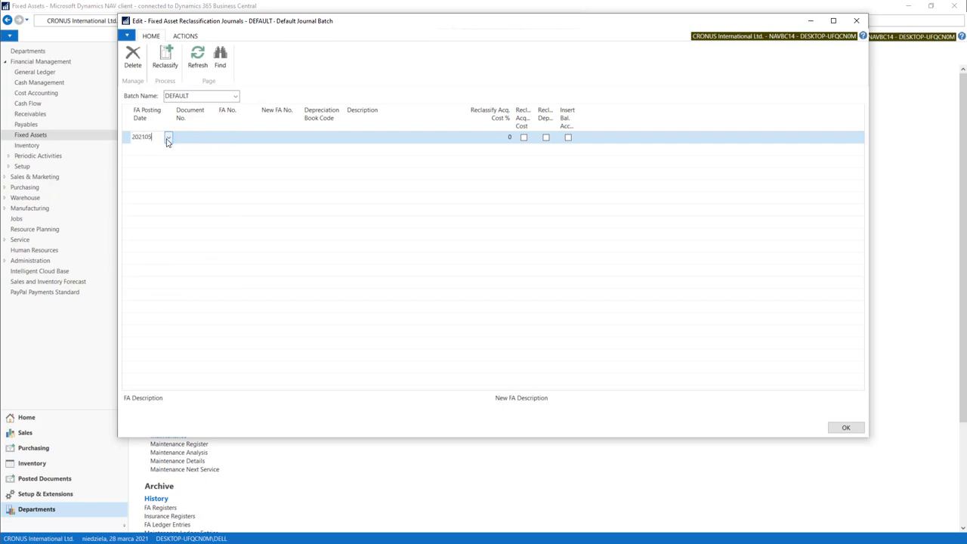
{"action": "key", "text": "Tab"}
{"action": "key", "text": "Tab"}
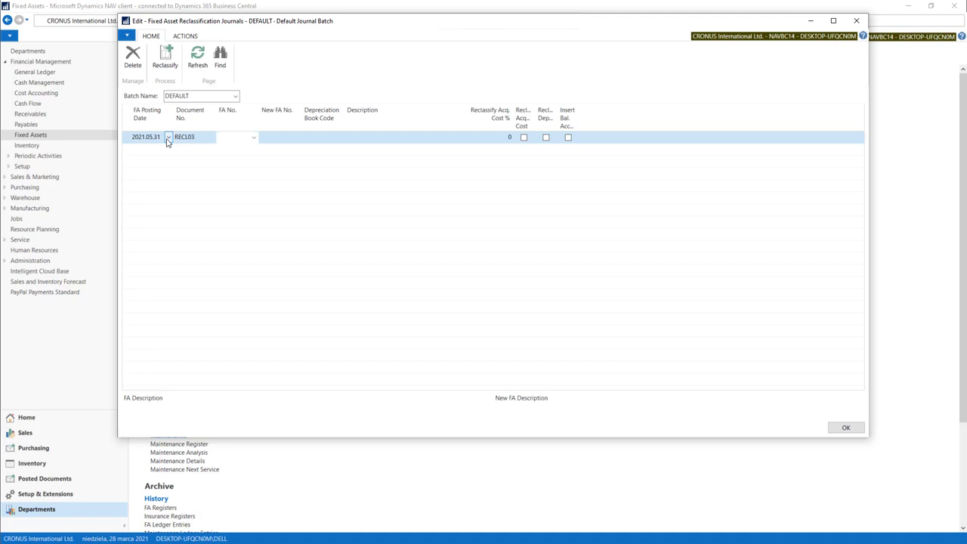
Step: Set the RECL003 line to move FA000130 Machine 1 into FA000150
{"action": "left_click", "coordinate": [252, 141]}
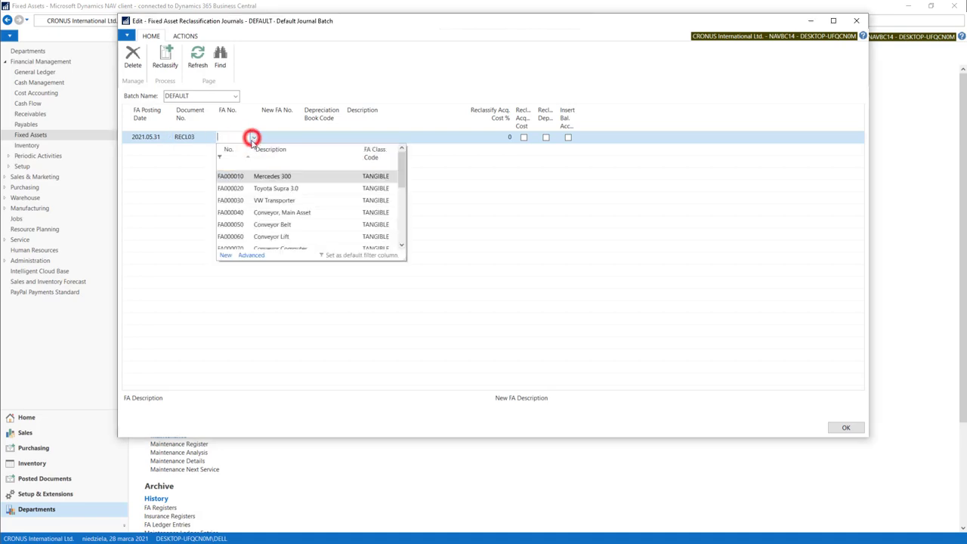
{"action": "scroll", "coordinate": [236, 213], "scroll_direction": "down", "scroll_amount": 2}
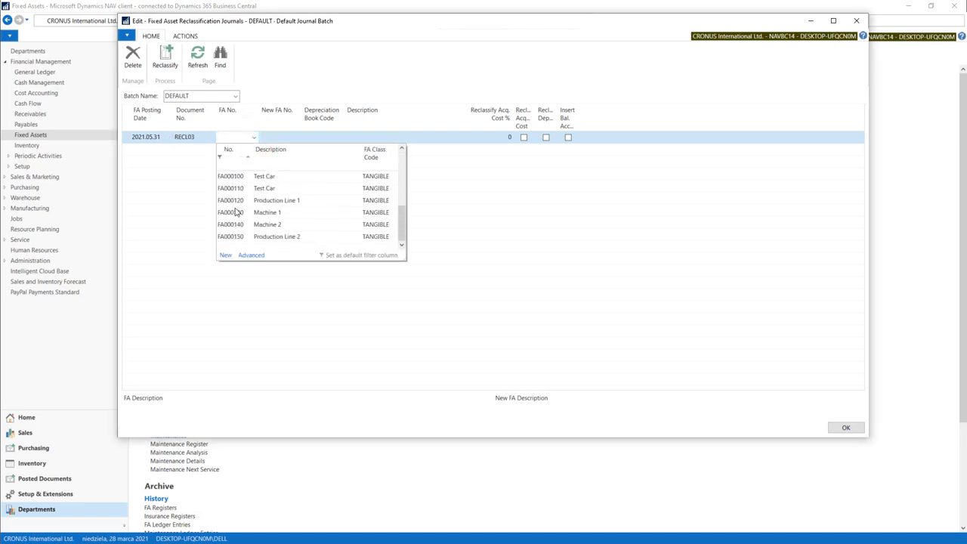
{"action": "left_click", "coordinate": [237, 213]}
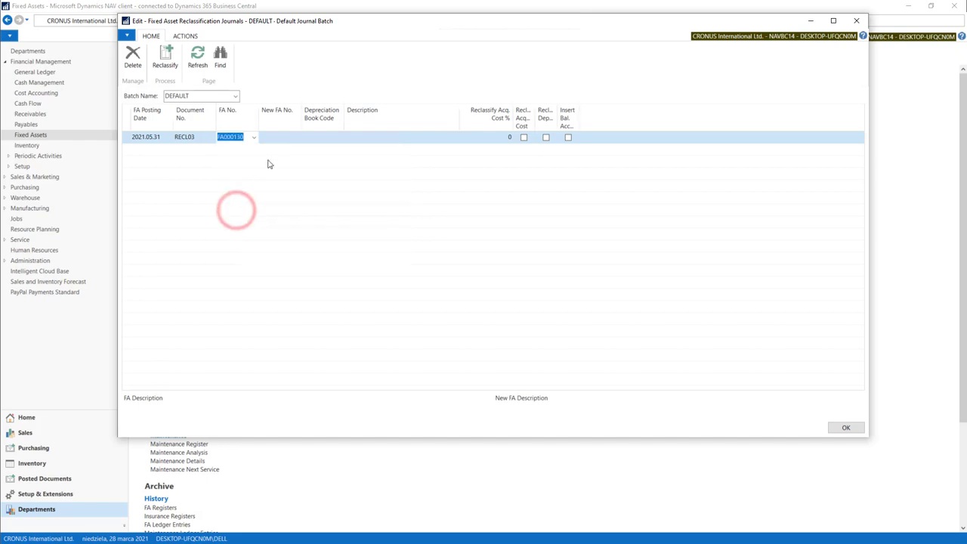
{"action": "left_click", "coordinate": [280, 139]}
{"action": "left_click", "coordinate": [297, 138]}
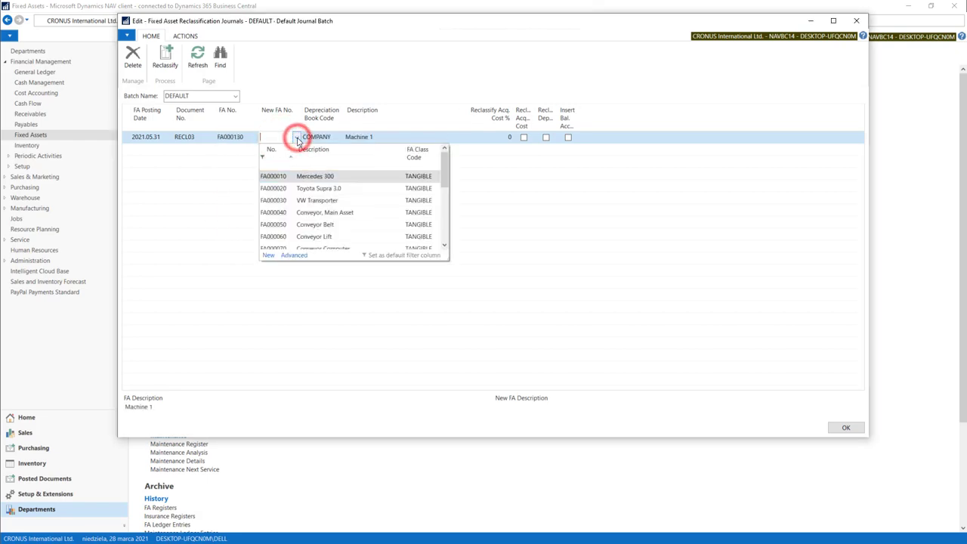
{"action": "scroll", "coordinate": [298, 142], "scroll_direction": "down", "scroll_amount": 3}
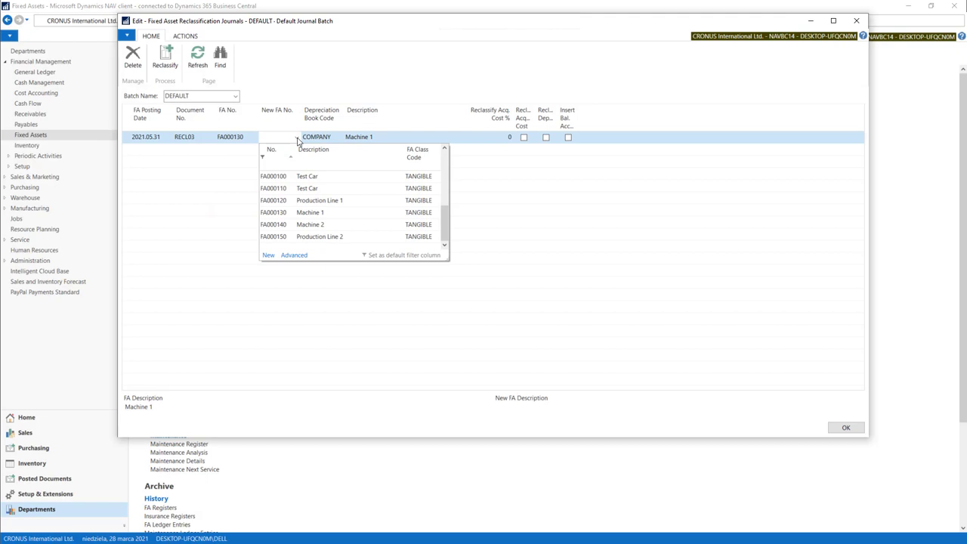
{"action": "left_click", "coordinate": [277, 237]}
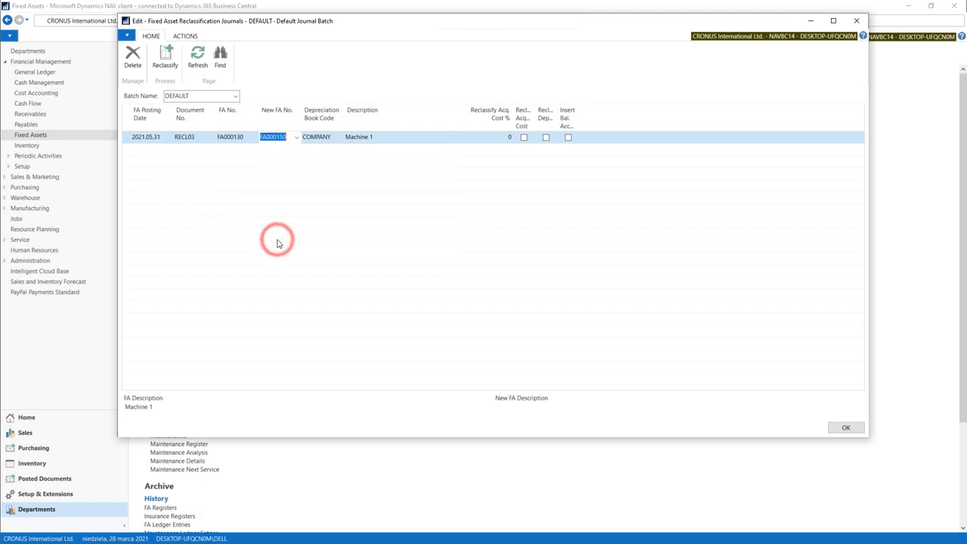
{"action": "left_click", "coordinate": [151, 149]}
Step: Add line RECL04 moving FA000140 Machine 2 into FA000150 Production Line 2
{"action": "key", "text": "Tab"}
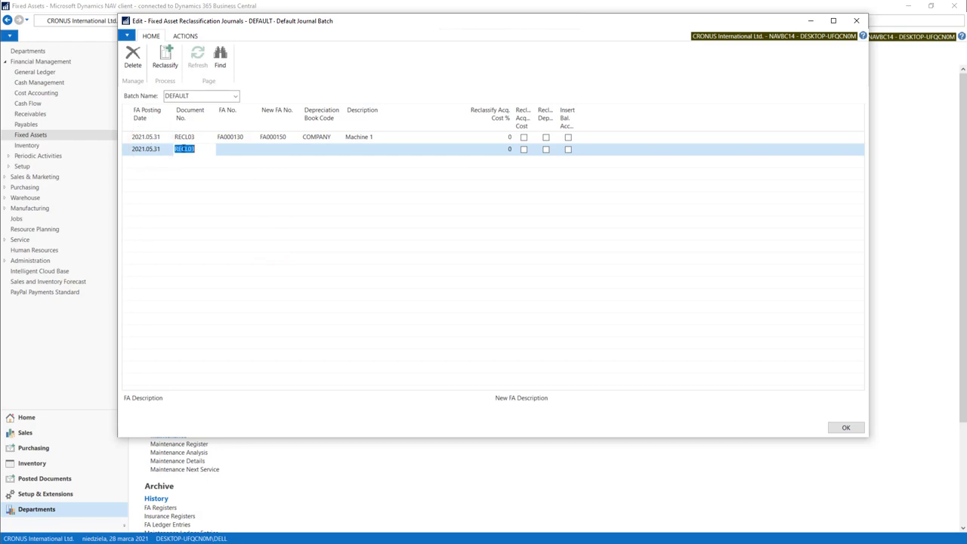
{"action": "left_click", "coordinate": [197, 148]}
{"action": "key", "text": "BackSpace"}
{"action": "type", "text": "4"}
{"action": "key", "text": "Tab"}
{"action": "left_click", "coordinate": [254, 149]}
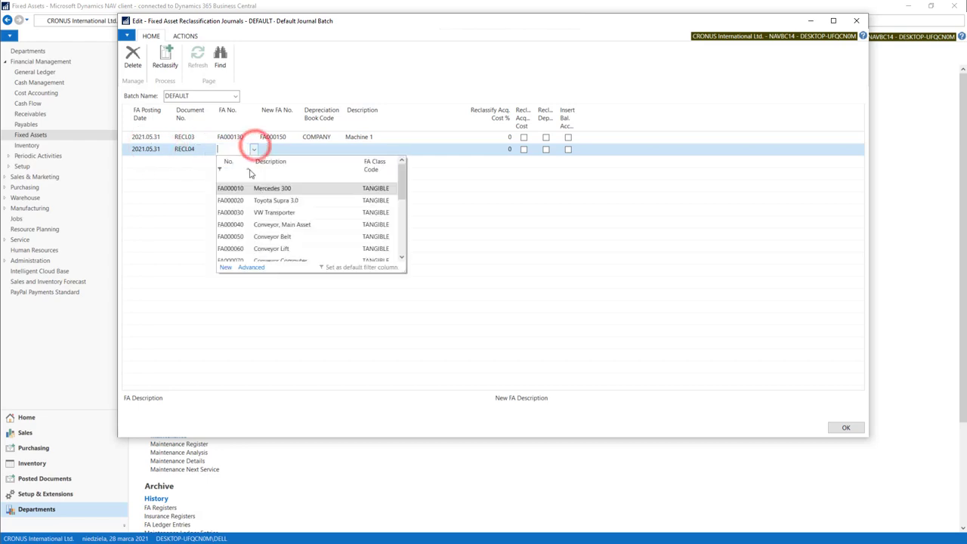
{"action": "left_click", "coordinate": [235, 238]}
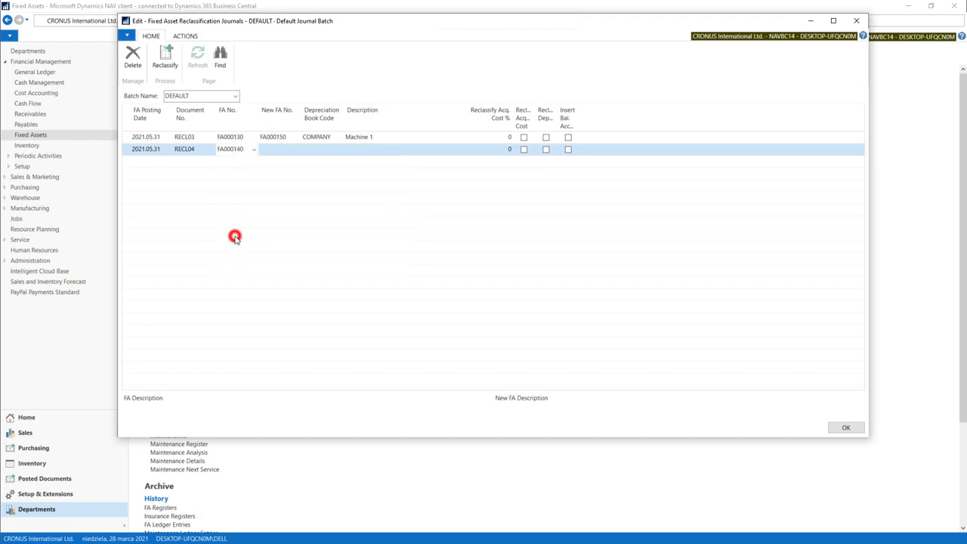
{"action": "left_click", "coordinate": [282, 150]}
{"action": "left_click", "coordinate": [297, 151]}
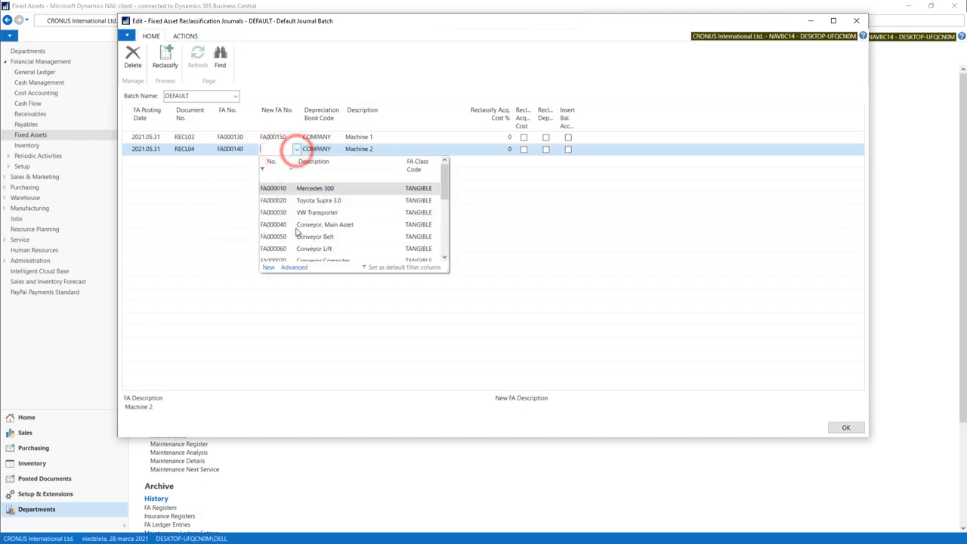
{"action": "scroll", "coordinate": [297, 234], "scroll_direction": "down", "scroll_amount": 3}
{"action": "left_click", "coordinate": [313, 249]}
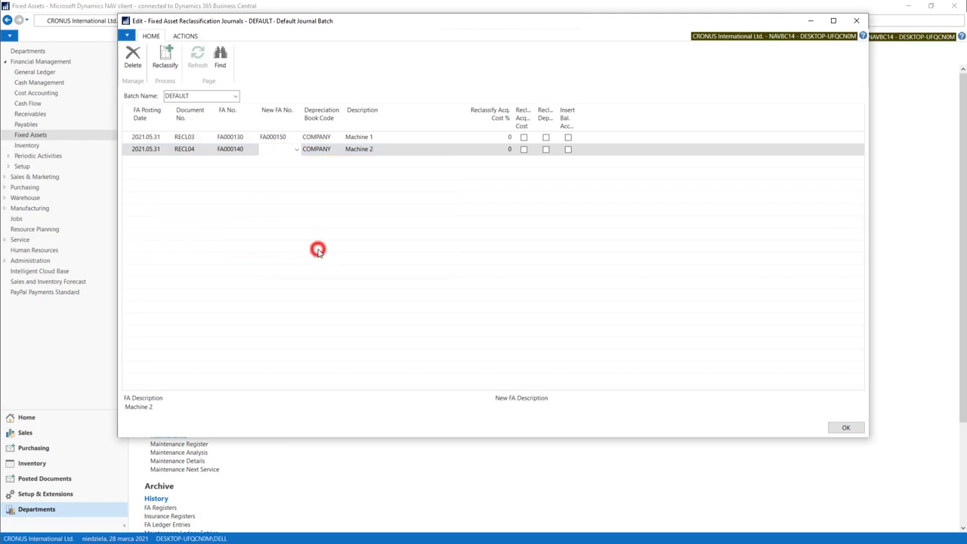
{"action": "key", "text": "Tab"}
Step: Set 100% Reclassify Acq. Cost on both lines and tick Recl. Acq. Cost on each
{"action": "left_click", "coordinate": [491, 136]}
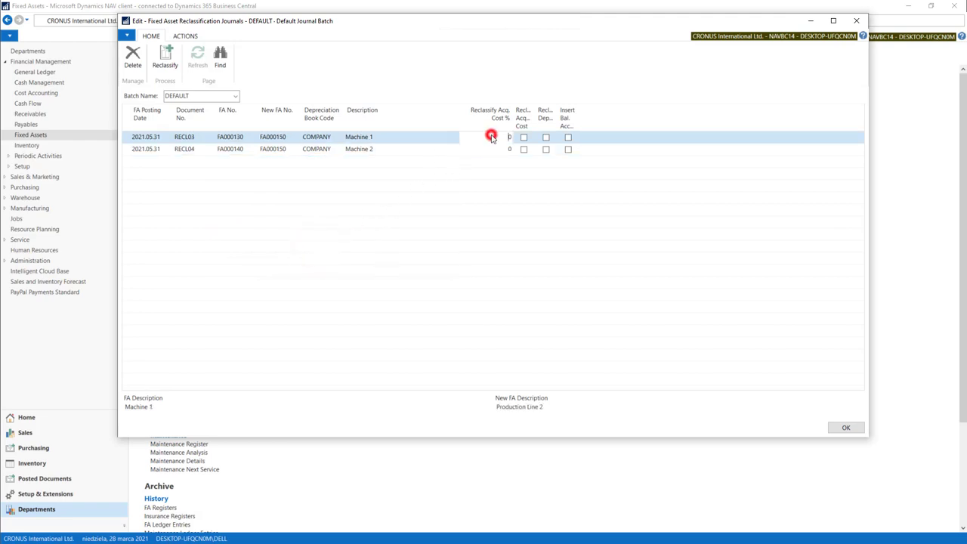
{"action": "left_click", "coordinate": [495, 137]}
{"action": "type", "text": "100"}
{"action": "key", "text": "Down"}
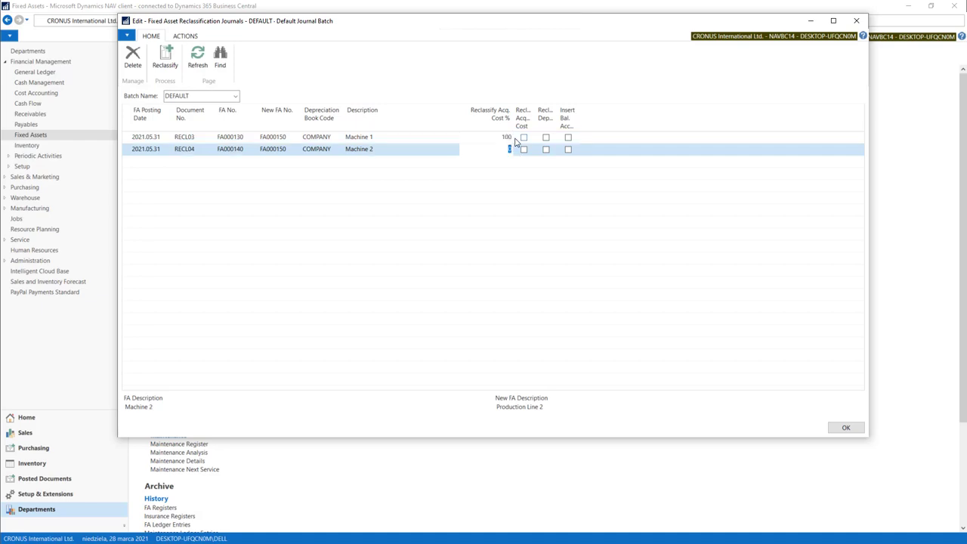
{"action": "type", "text": "100"}
{"action": "left_click", "coordinate": [521, 147]}
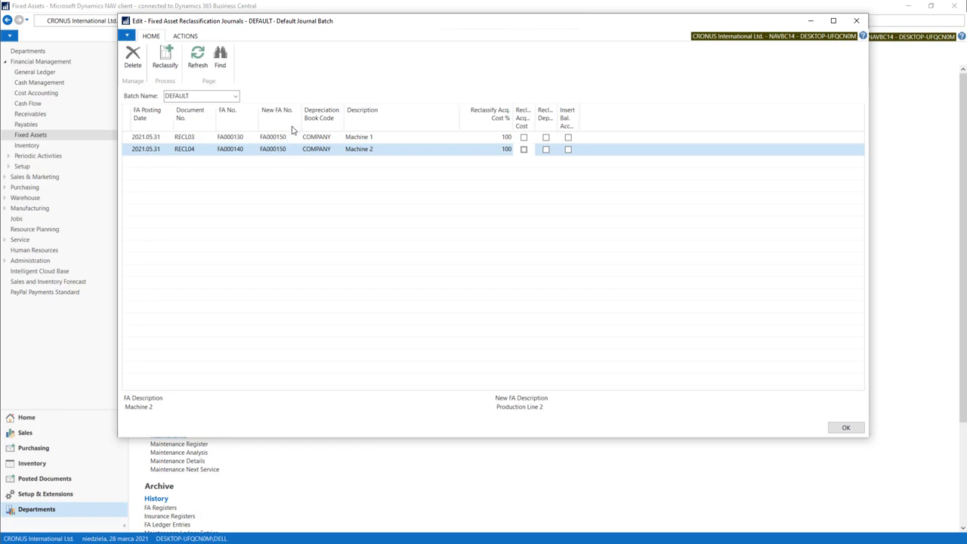
{"action": "left_click", "coordinate": [524, 138]}
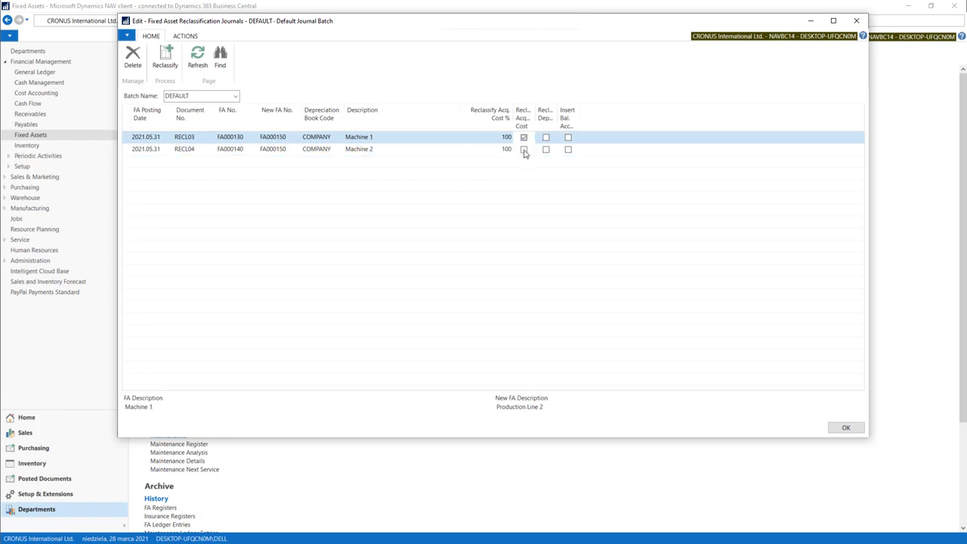
{"action": "left_click", "coordinate": [523, 150]}
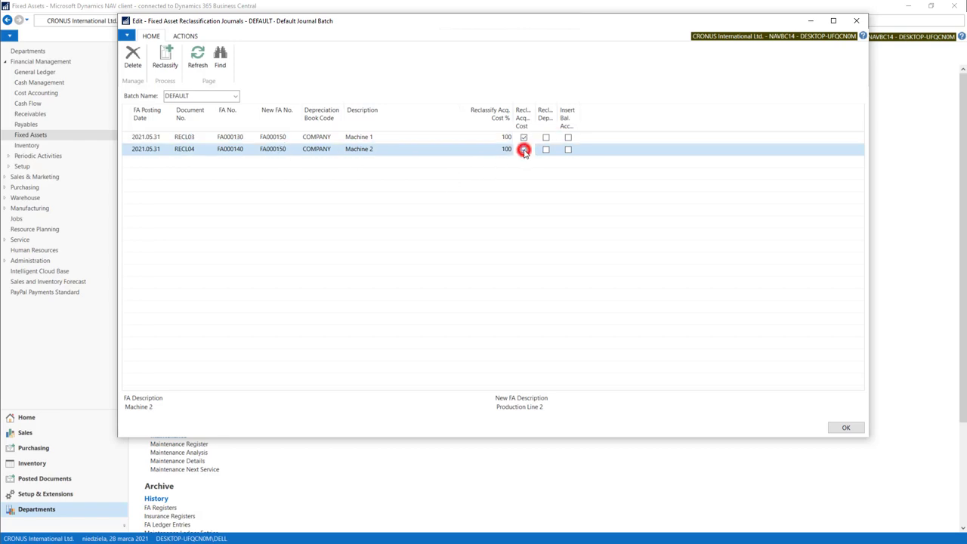
Step: Reclassify both reclassification journal lines into FA G/L journal lines
{"action": "left_click", "coordinate": [166, 64]}
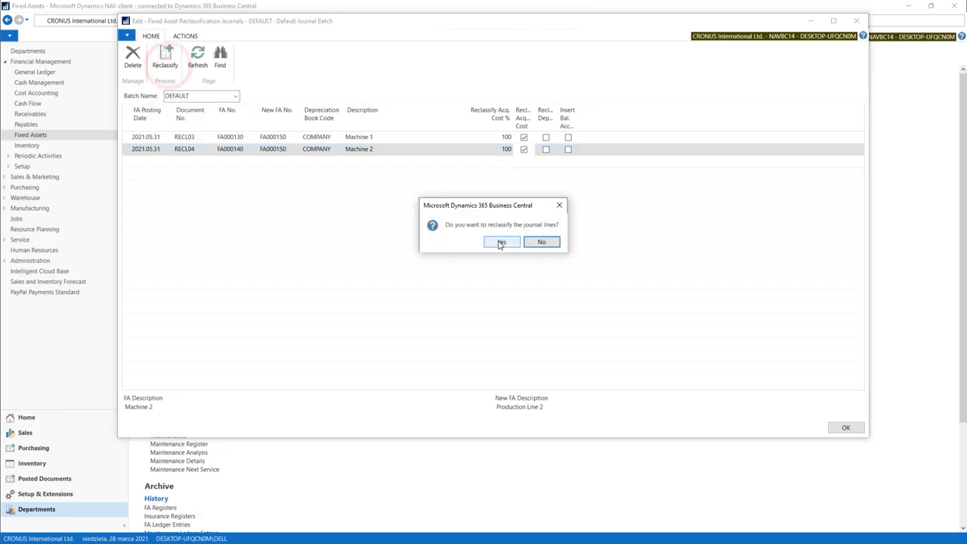
{"action": "left_click", "coordinate": [500, 243]}
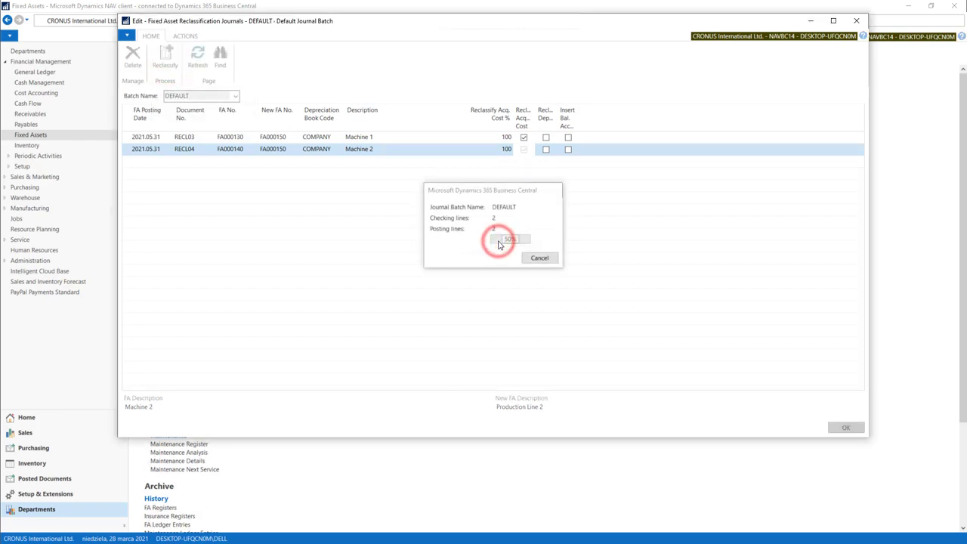
{"action": "left_click", "coordinate": [541, 245]}
{"action": "key", "text": "Escape"}
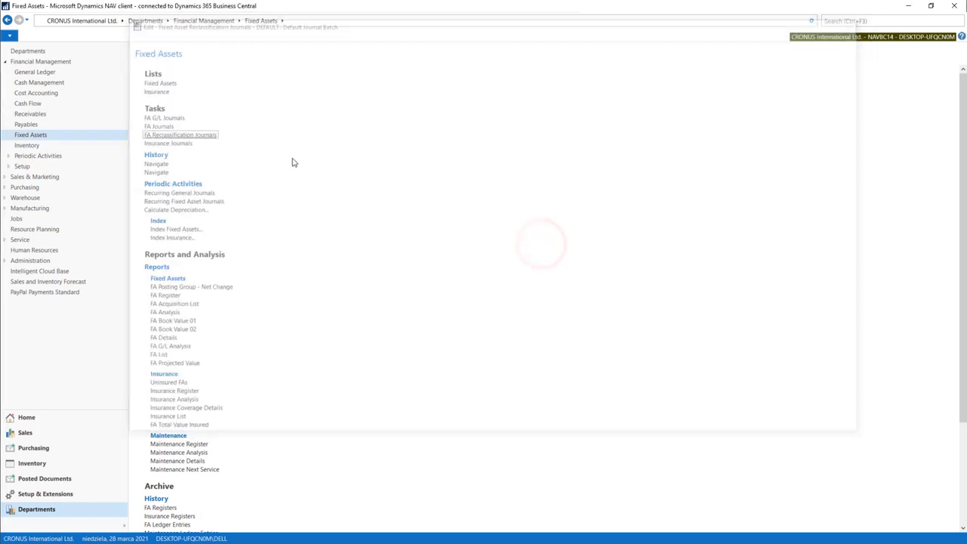
Step: Post the four ±50 000,00 RECL03/RECL04 lines in the FA G/L journal
{"action": "left_click", "coordinate": [176, 117]}
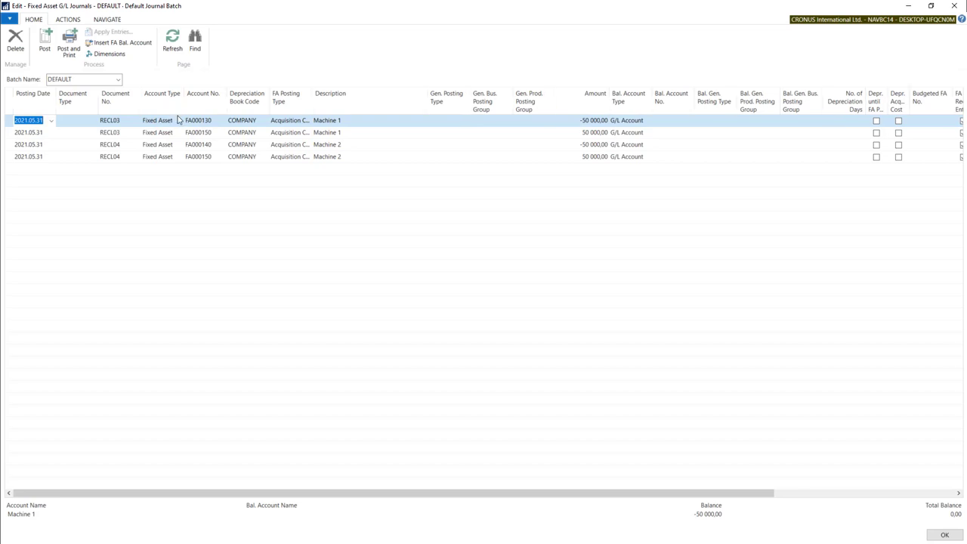
{"action": "left_click", "coordinate": [44, 39]}
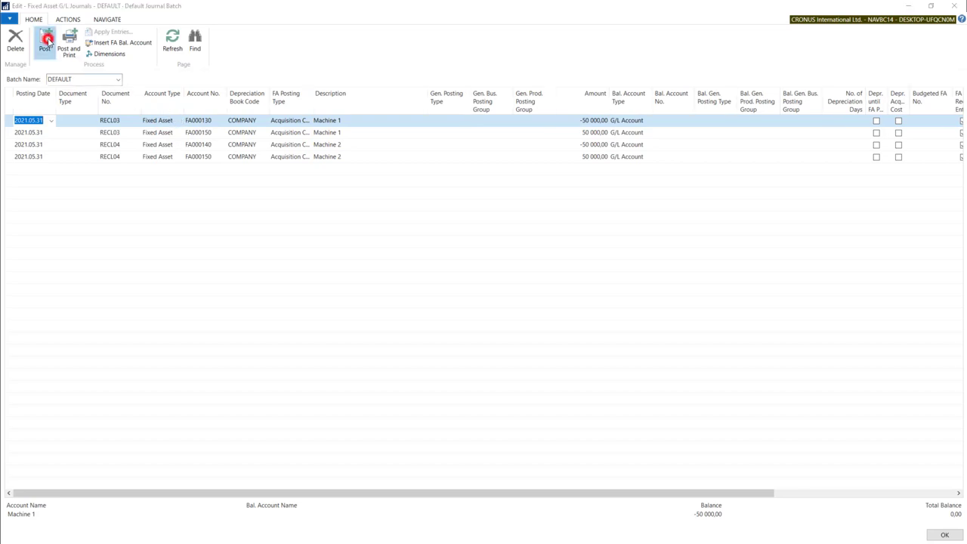
{"action": "left_click", "coordinate": [488, 287]}
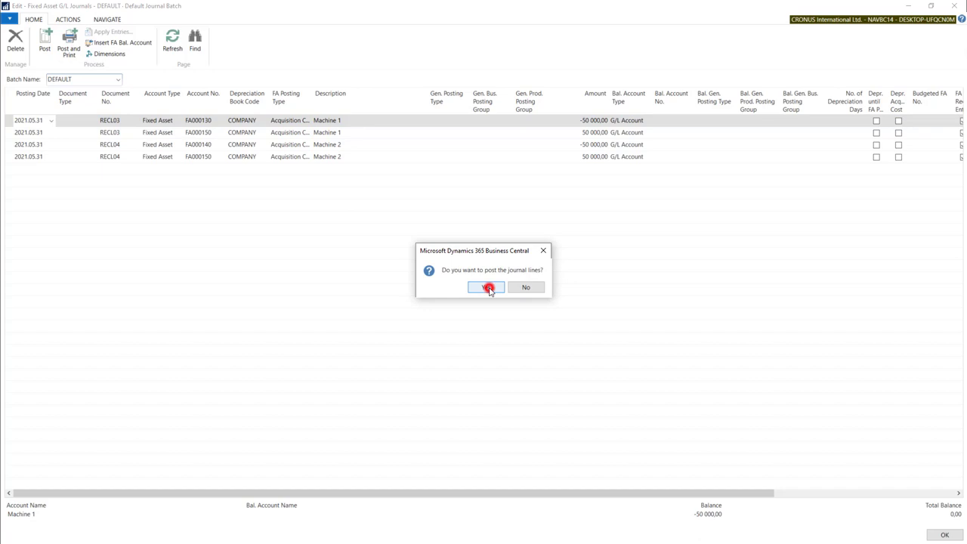
{"action": "left_click", "coordinate": [527, 288]}
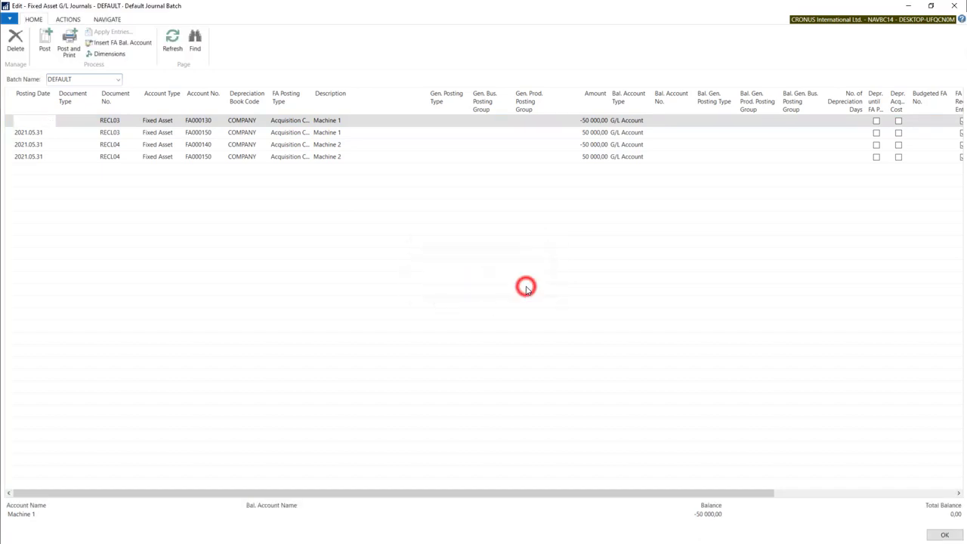
{"action": "key", "text": "Escape"}
{"action": "left_click", "coordinate": [161, 84]}
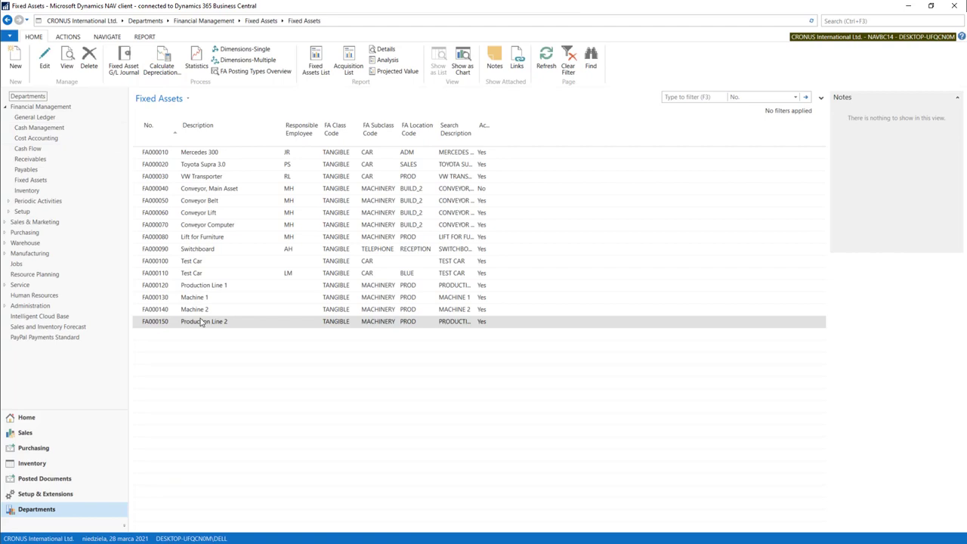
Step: Review Production Line 2's 100 000,00 book value entries, then check Machine 1 and Machine 2 cards
{"action": "double_click", "coordinate": [197, 321]}
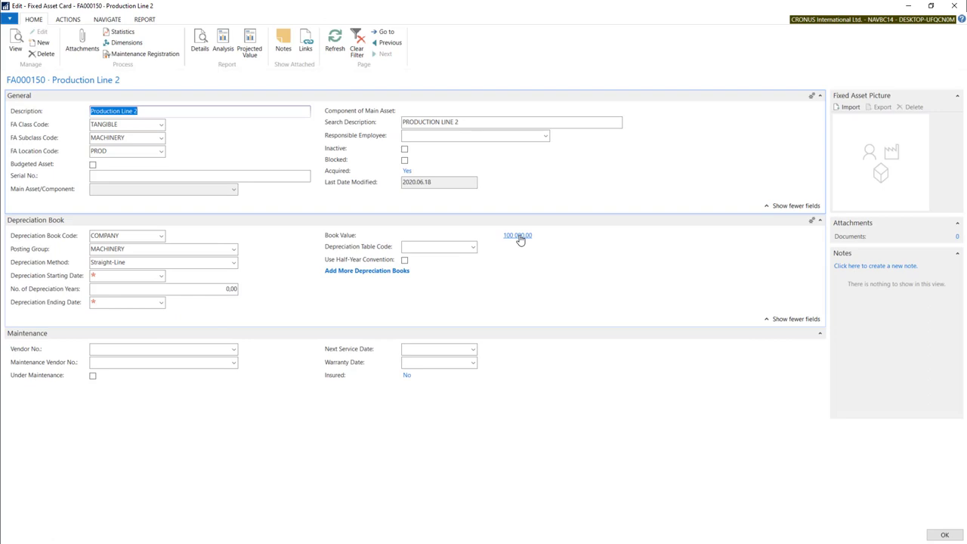
{"action": "left_click", "coordinate": [519, 237]}
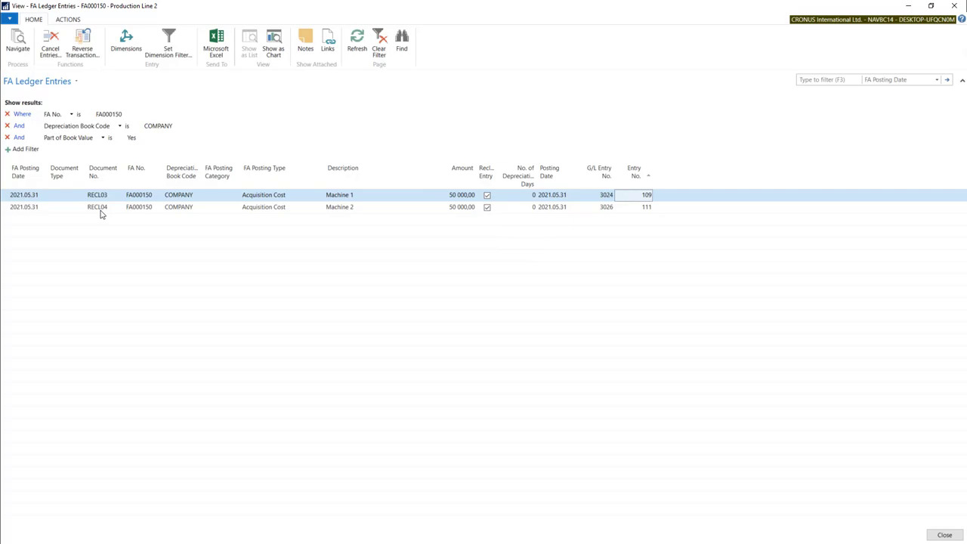
{"action": "key", "text": "Escape"}
{"action": "key", "text": "Escape"}
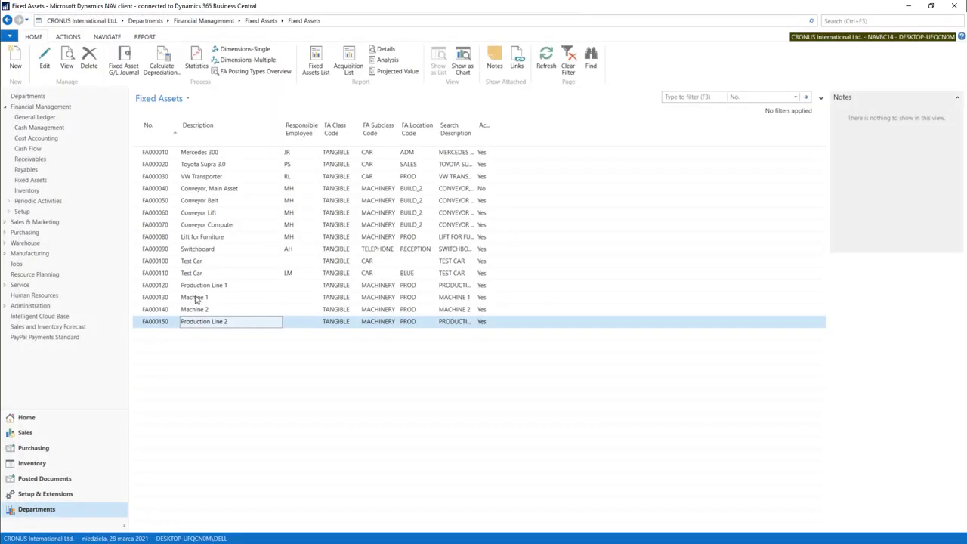
{"action": "double_click", "coordinate": [195, 298]}
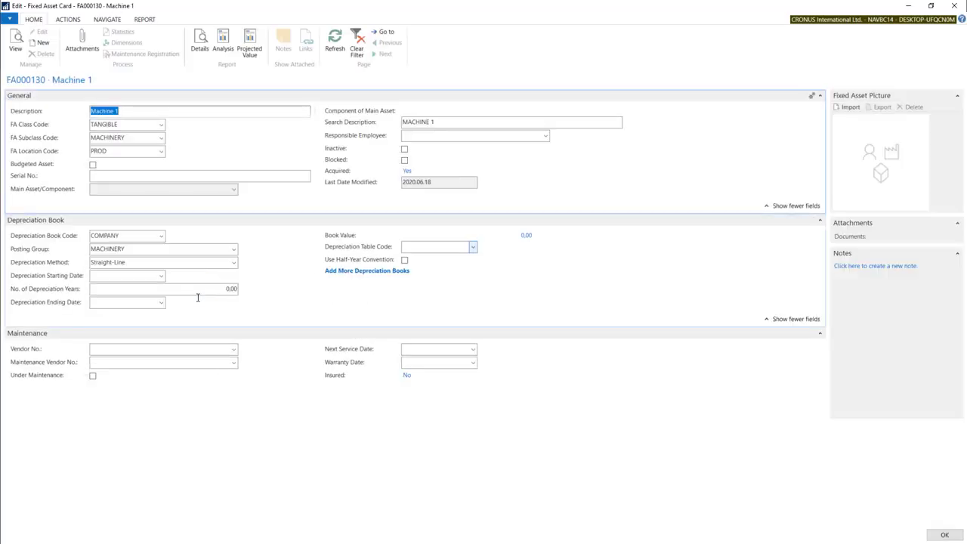
{"action": "left_click", "coordinate": [386, 55]}
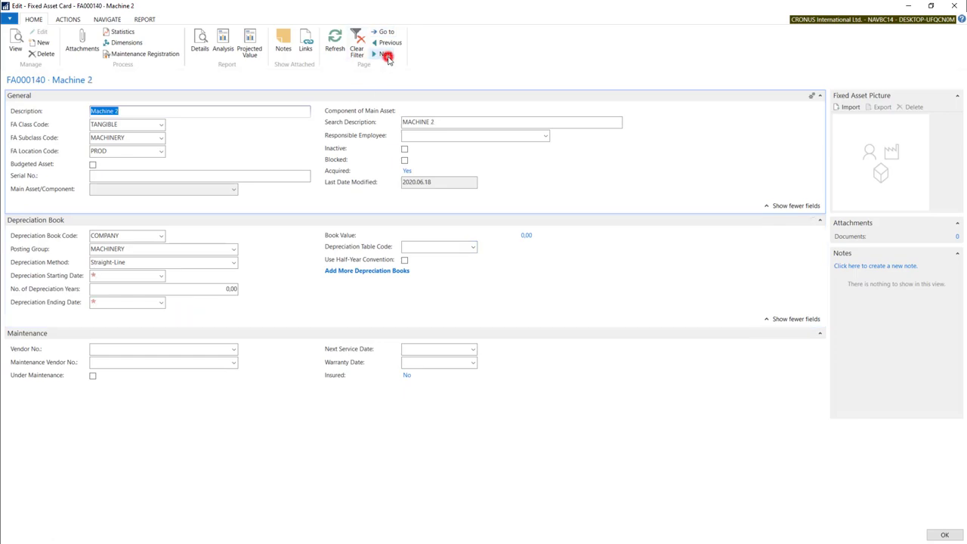